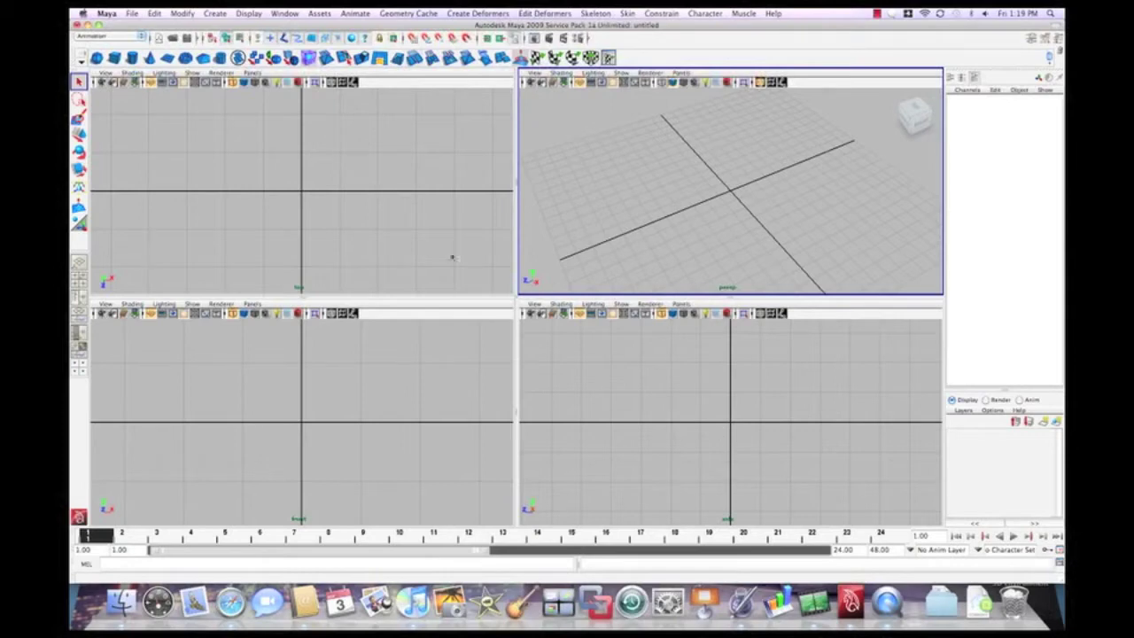
Create a default polygon cube, pCube1, at the scene origin from Polygon Primitives.
{"action": "left_click", "coordinate": [222, 14]}
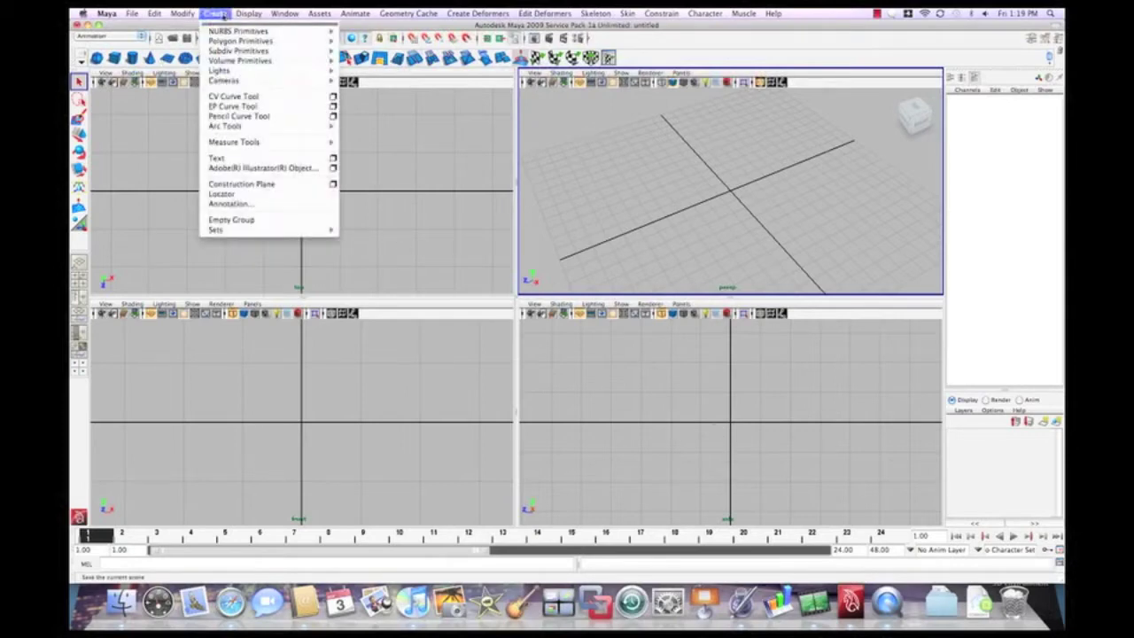
{"action": "mouse_move", "coordinate": [226, 42]}
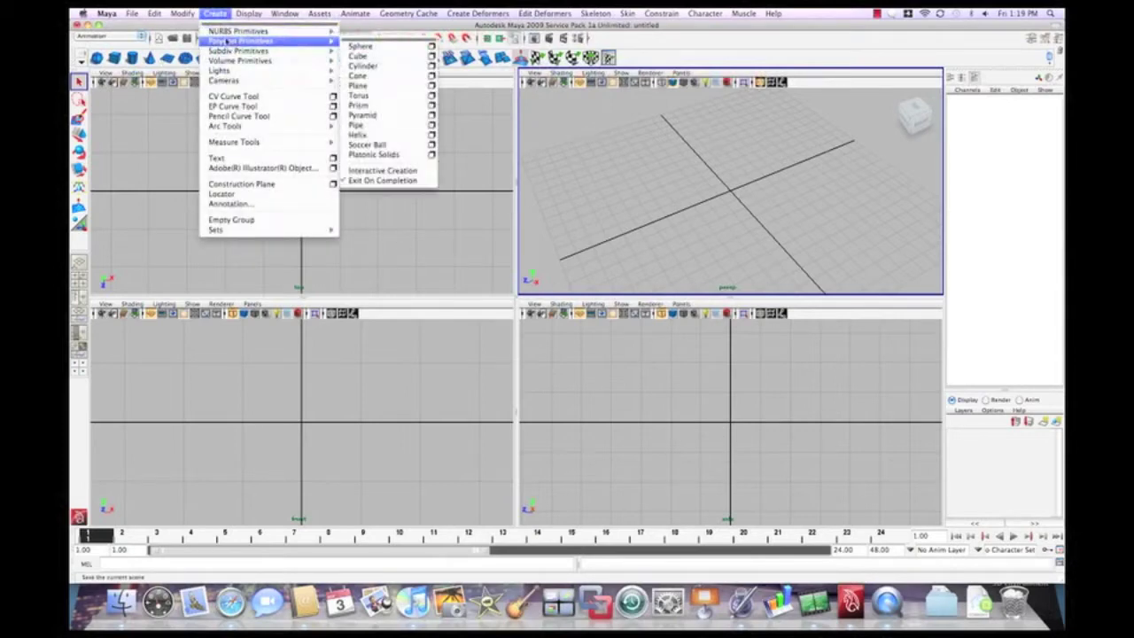
{"action": "left_click", "coordinate": [362, 55]}
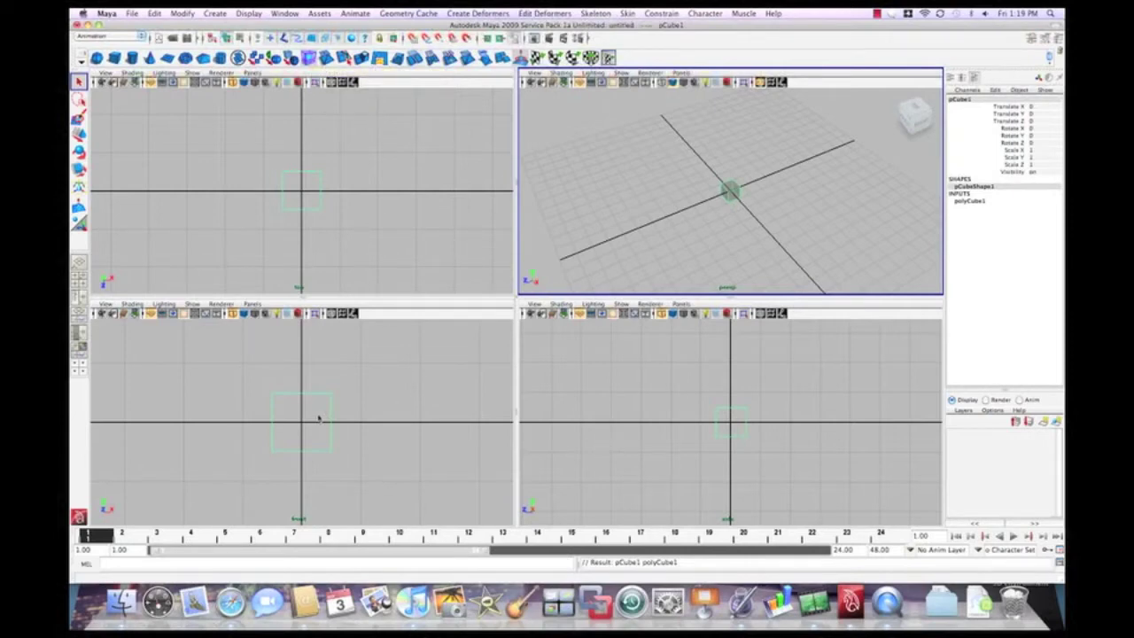
With the EP Curve Tool, place points from the origin in front view to draw curve1 as an S.
{"action": "left_click", "coordinate": [213, 14]}
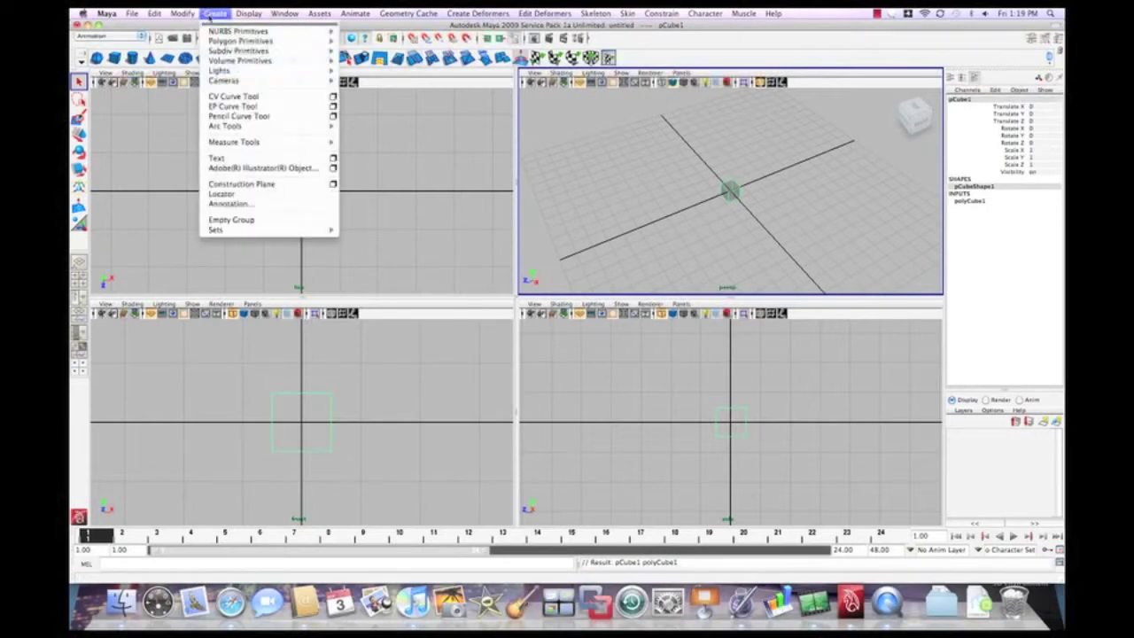
{"action": "left_click", "coordinate": [256, 108]}
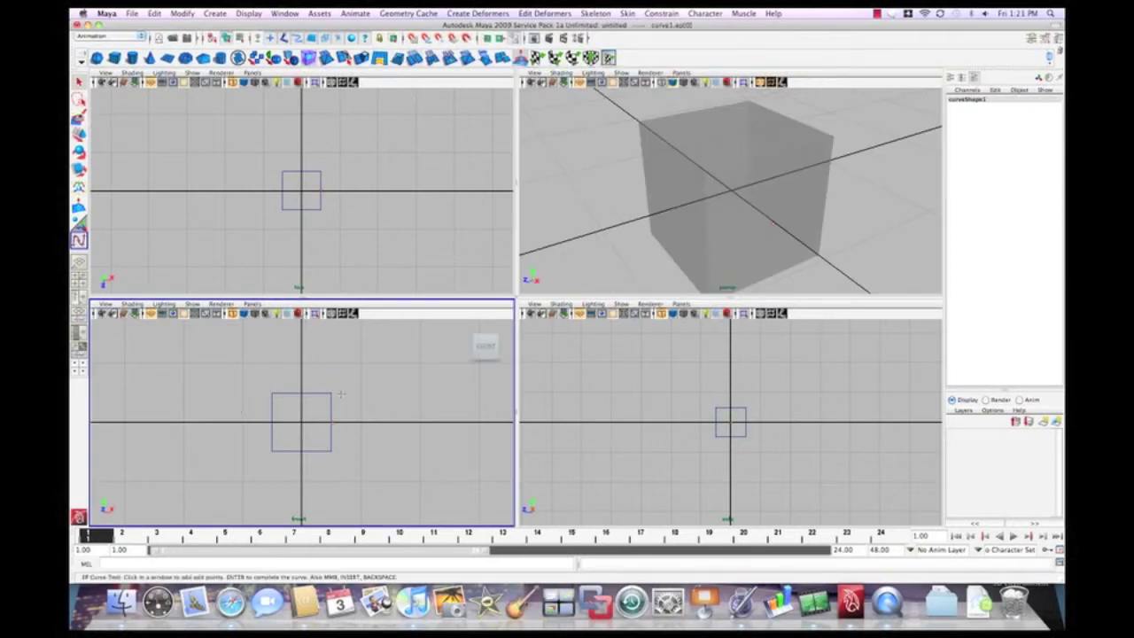
{"action": "scroll", "coordinate": [341, 393], "scroll_direction": "down", "scroll_amount": 5}
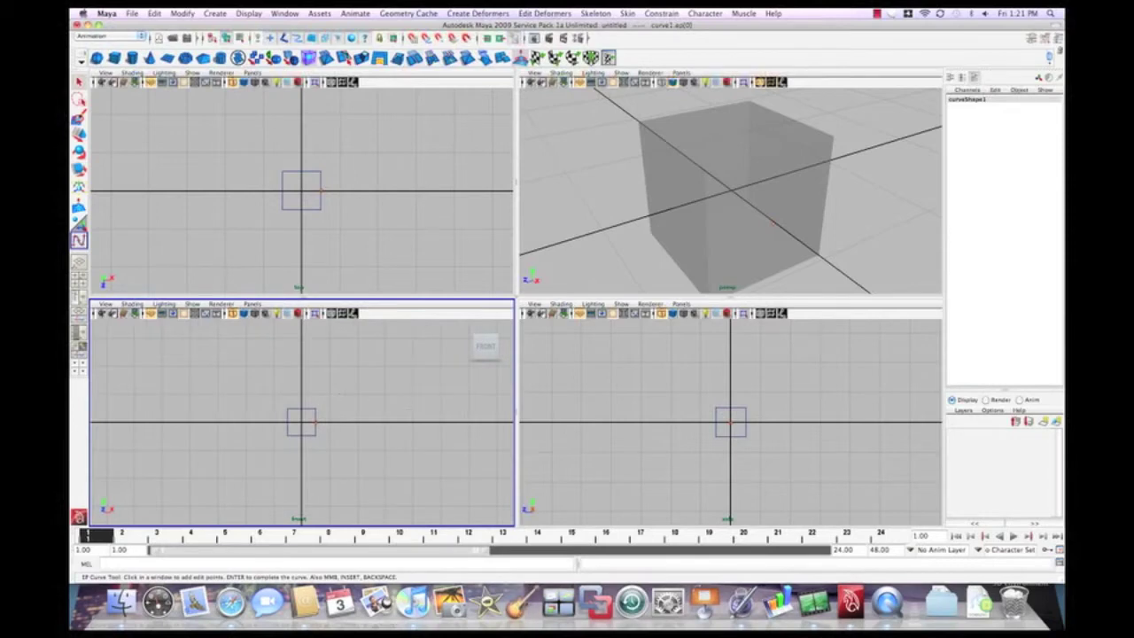
{"action": "scroll", "coordinate": [387, 378], "scroll_direction": "down", "scroll_amount": 3}
{"action": "left_click", "coordinate": [376, 377]}
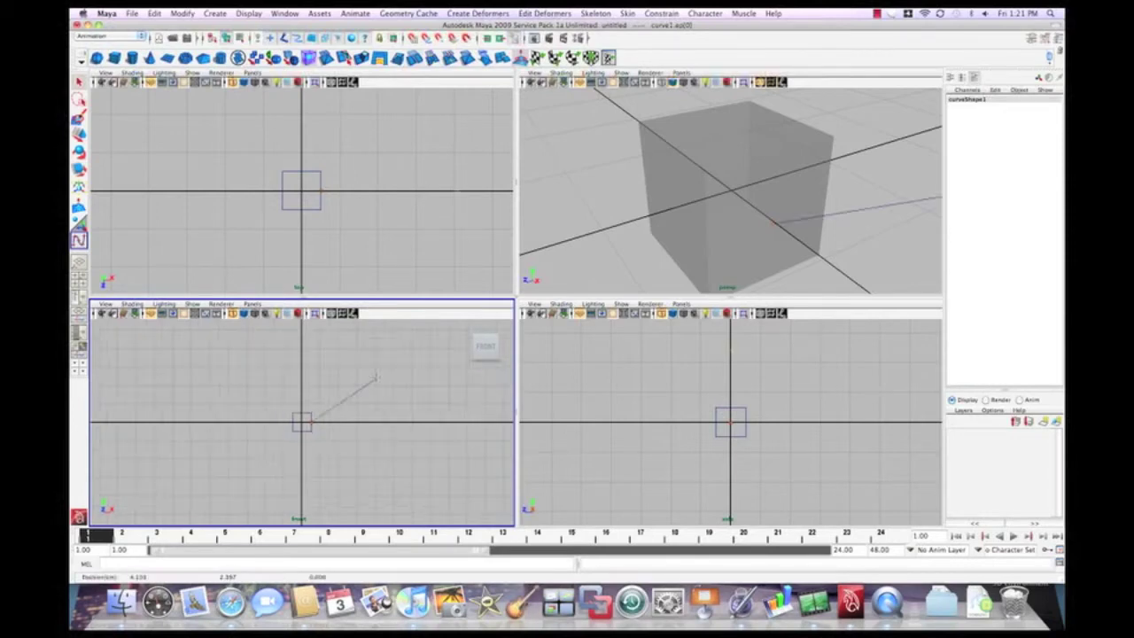
{"action": "left_click", "coordinate": [348, 330]}
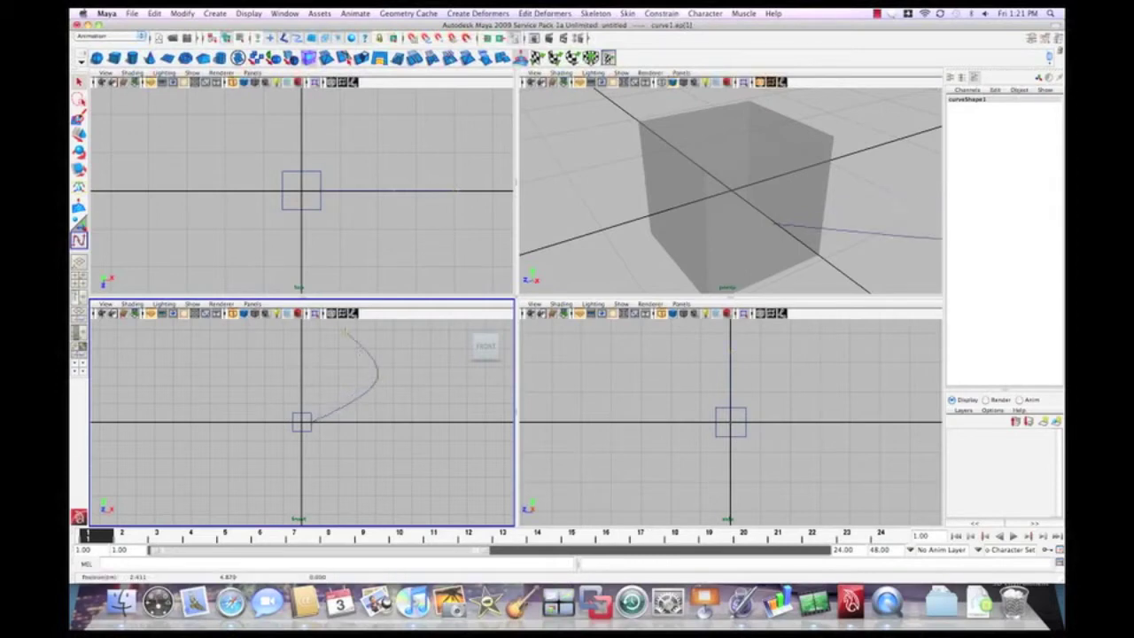
{"action": "middle_click_drag", "start_coordinate": [348, 329], "coordinate": [367, 350]}
{"action": "left_click", "coordinate": [365, 337]}
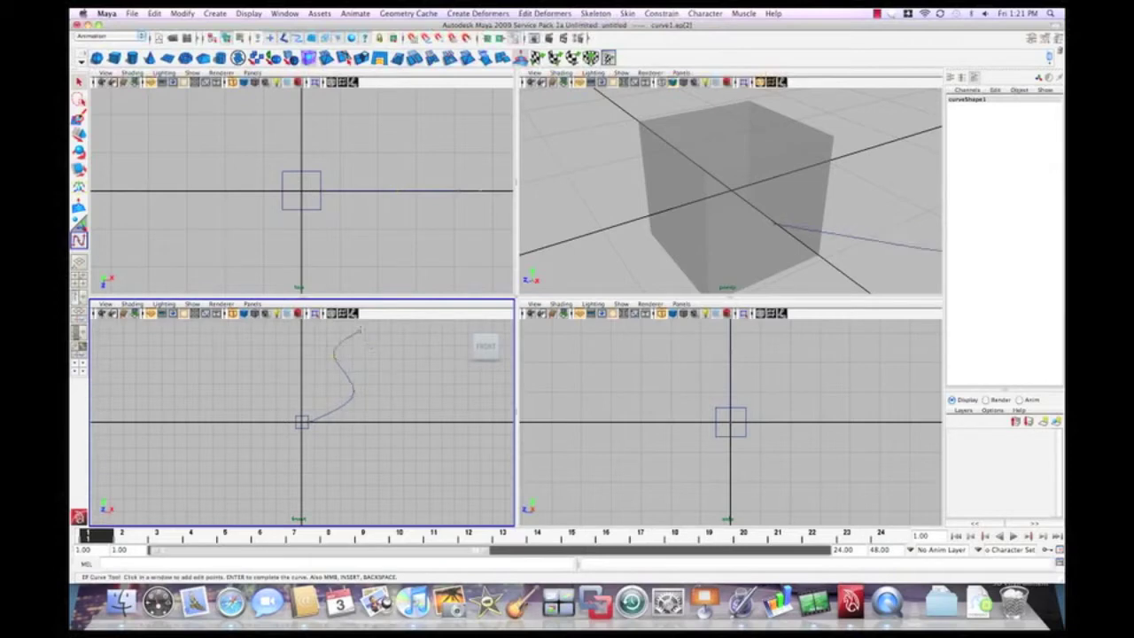
{"action": "mouse_move", "coordinate": [363, 336]}
{"action": "left_mouse_down"}
{"action": "mouse_move", "coordinate": [370, 348]}
{"action": "mouse_move", "coordinate": [372, 335]}
{"action": "mouse_move", "coordinate": [353, 330]}
{"action": "left_mouse_up"}
{"action": "key", "text": "q"}
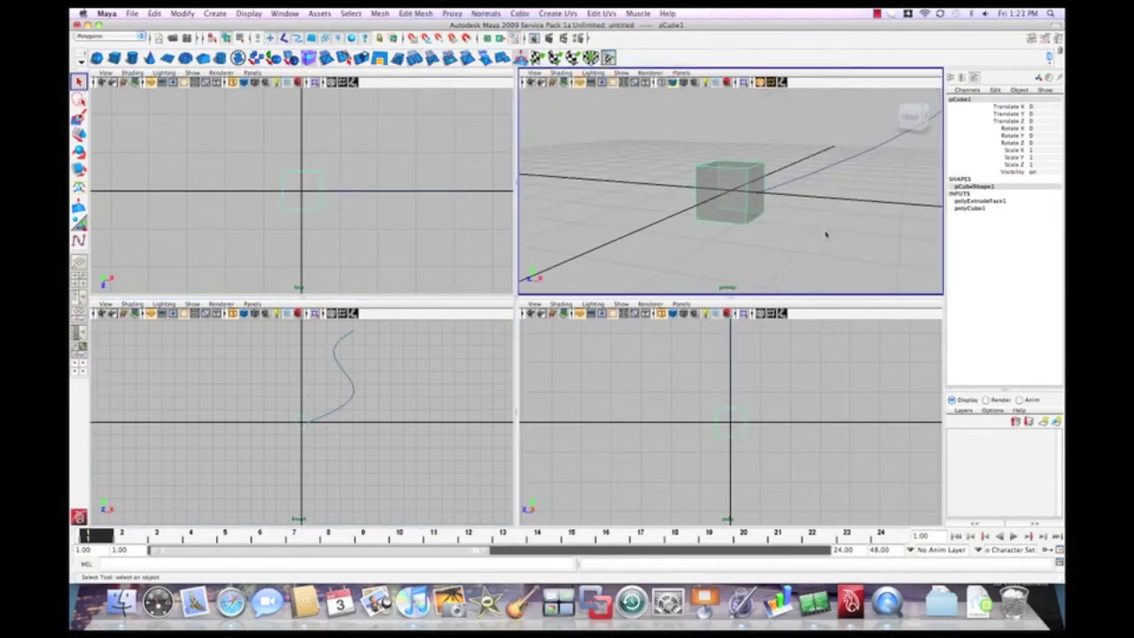
Select pCube1's right face in face mode together with curve1.
{"action": "left_click", "coordinate": [822, 236]}
{"action": "left_click", "coordinate": [758, 188]}
{"action": "right_click_drag", "start_coordinate": [758, 188], "coordinate": [759, 208]}
{"action": "left_click", "coordinate": [757, 193]}
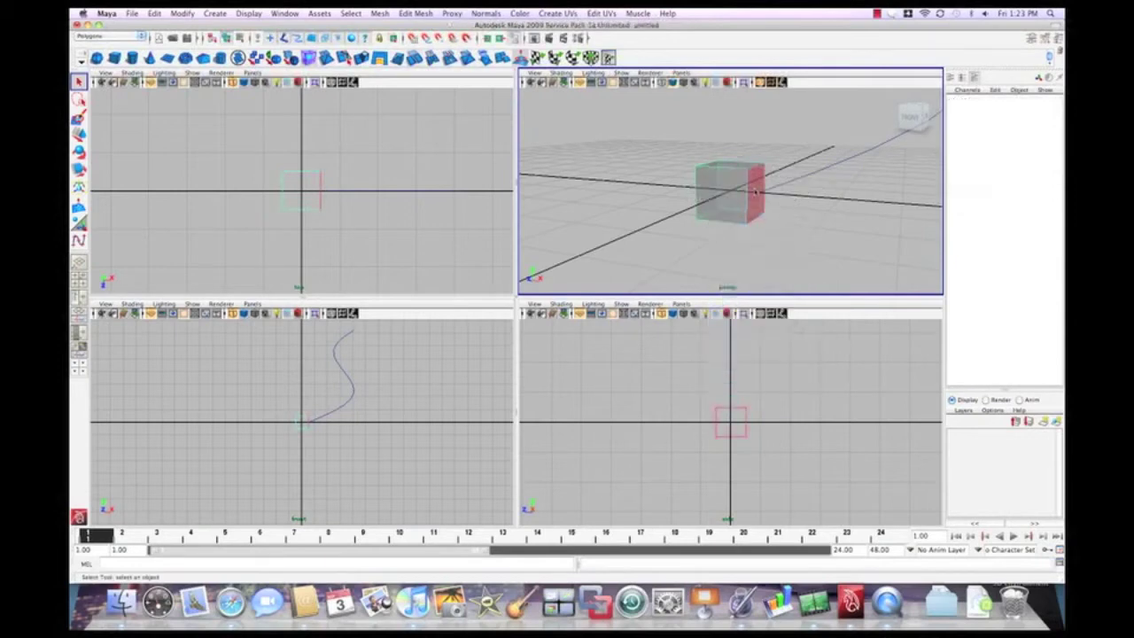
{"action": "left_click", "coordinate": [789, 184]}
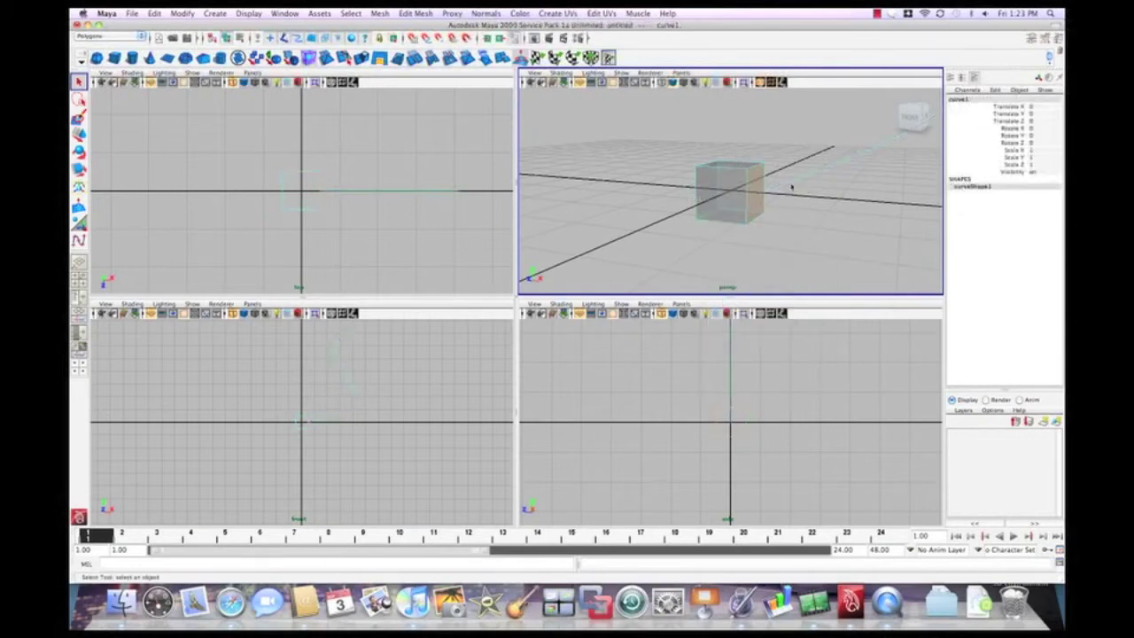
Extrude the selected face along the curve with Edit Mesh > Extrude.
{"action": "left_click", "coordinate": [416, 13]}
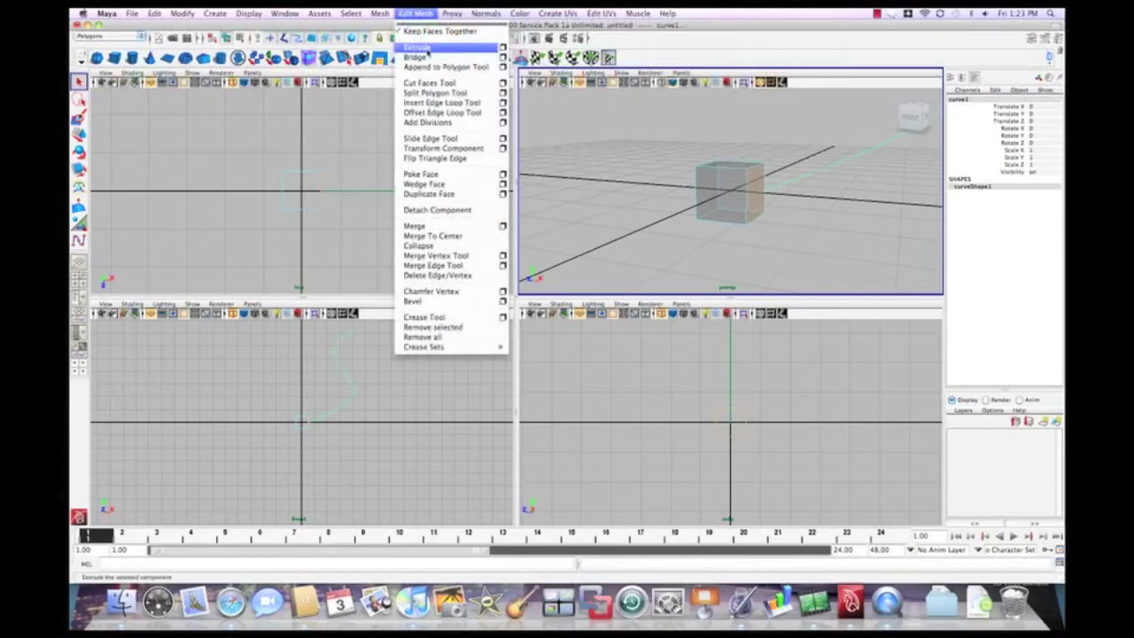
{"action": "left_click", "coordinate": [425, 49]}
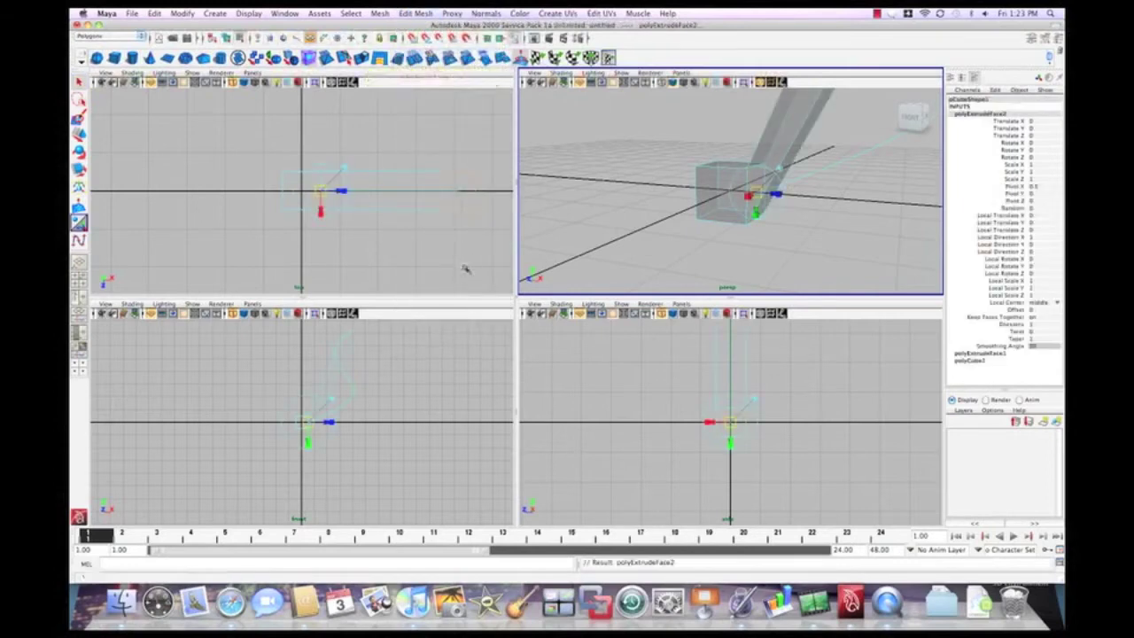
{"action": "left_click", "coordinate": [310, 423]}
Set polyExtrudeFace2 Divisions to 18 and frame the snake-like tube in perspective.
{"action": "left_click", "coordinate": [996, 325]}
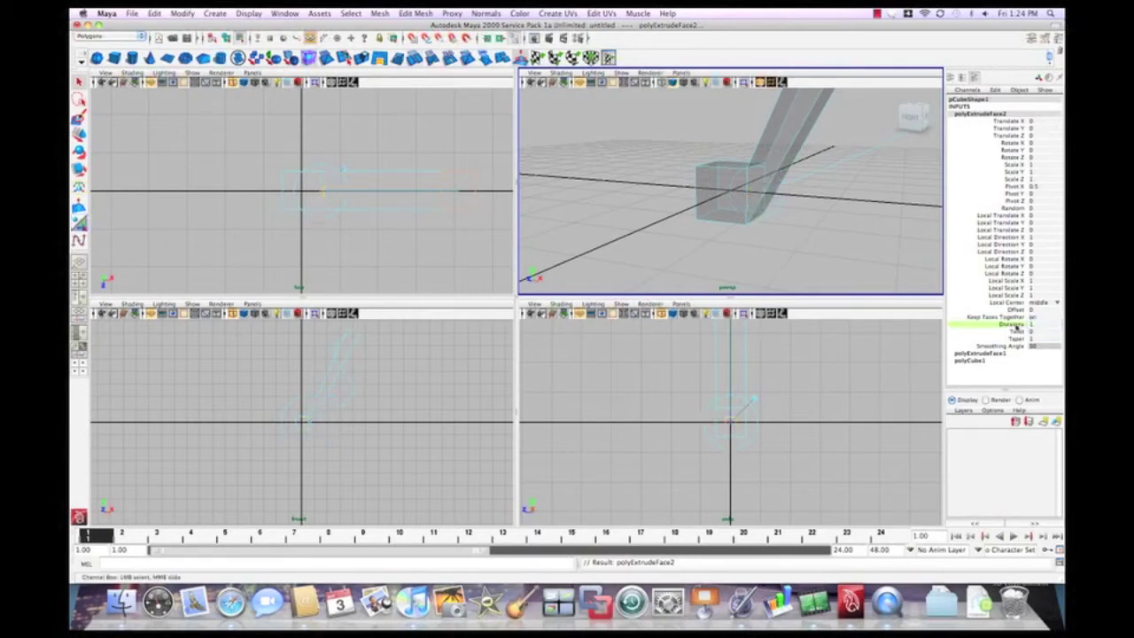
{"action": "middle_click", "coordinate": [919, 335]}
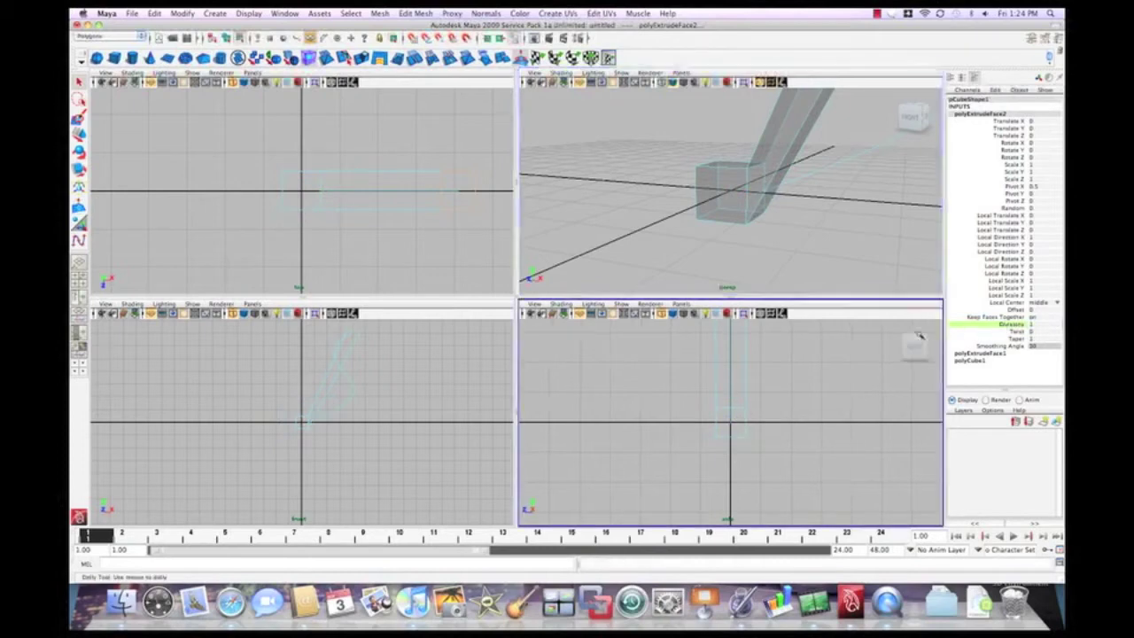
{"action": "middle_click_drag", "start_coordinate": [920, 335], "coordinate": [1006, 334]}
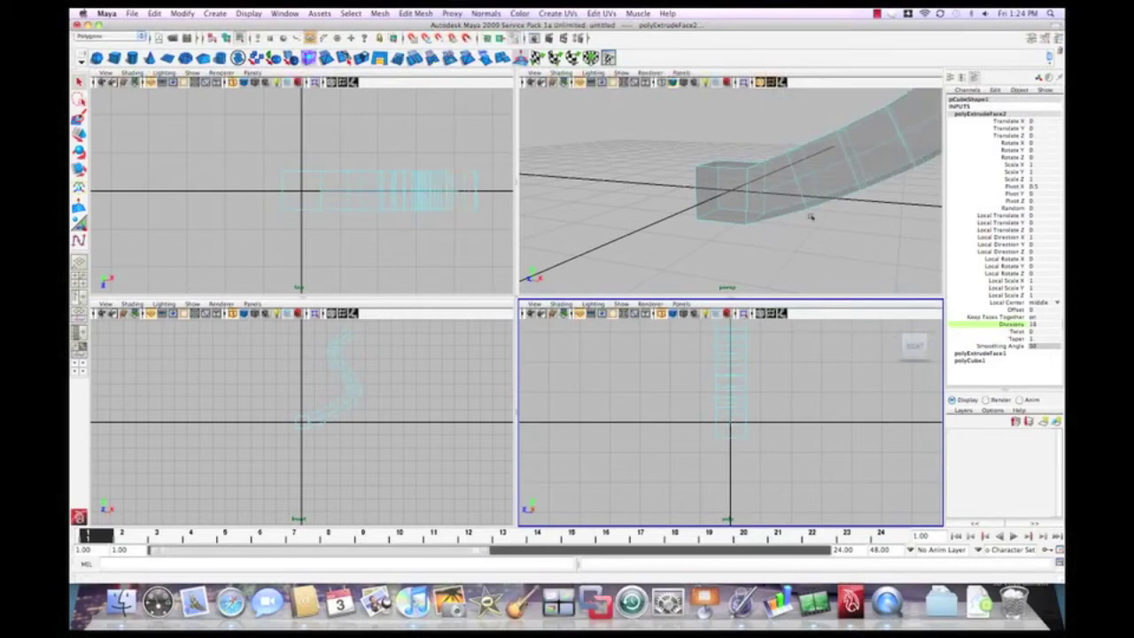
{"action": "key", "text": "f"}
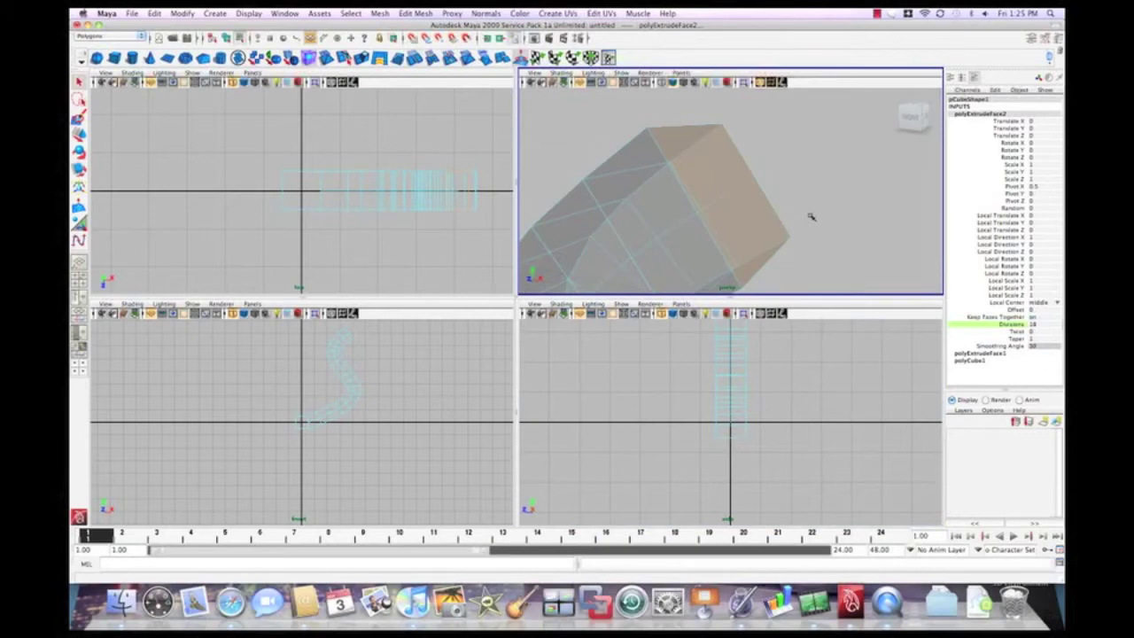
{"action": "right_click_drag", "start_coordinate": [810, 216], "coordinate": [671, 229], "text": "alt"}
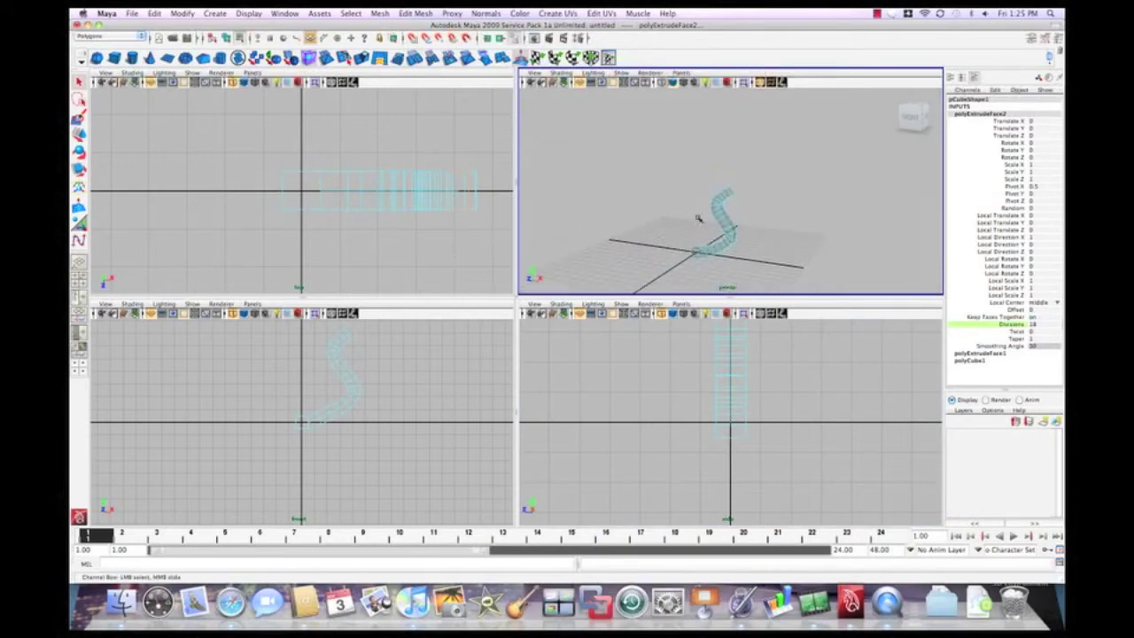
{"action": "right_click_drag", "start_coordinate": [698, 218], "coordinate": [849, 214], "text": "alt"}
{"action": "left_click_drag", "start_coordinate": [849, 214], "coordinate": [847, 220], "text": "alt"}
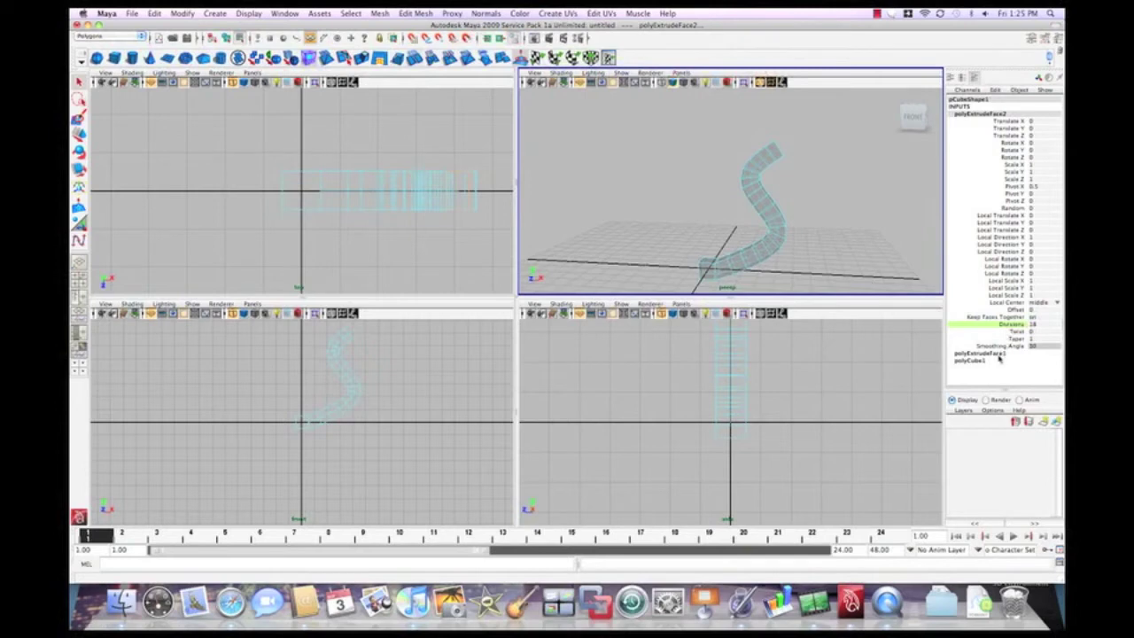
Set the extrusion's Twist to 180 and Taper to 0, then inspect the pointed horn.
{"action": "left_click", "coordinate": [1017, 331]}
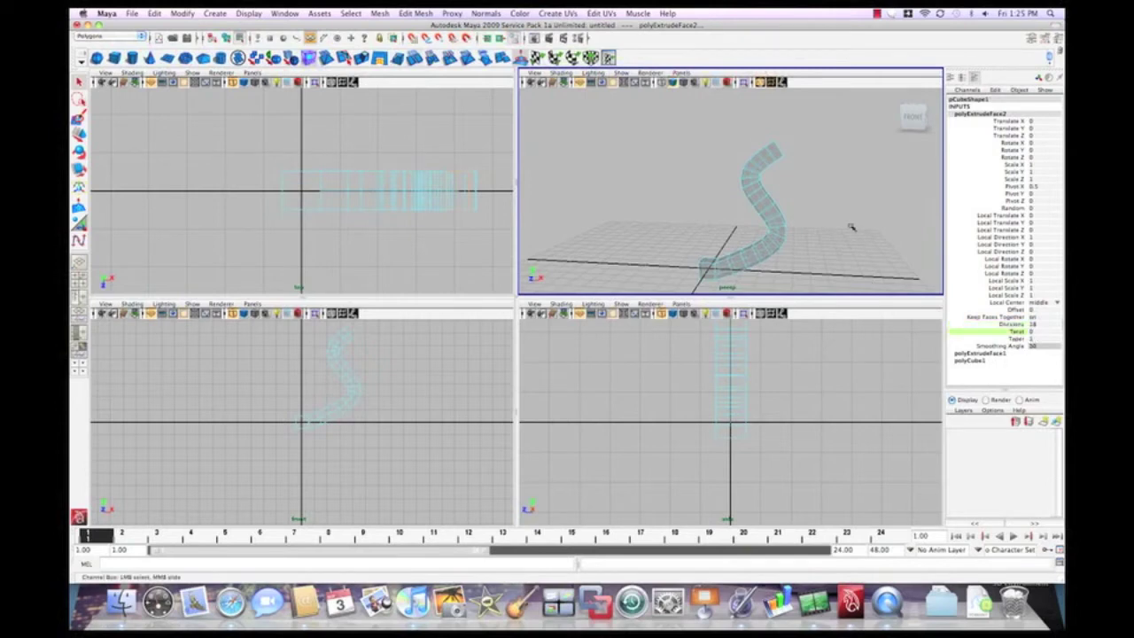
{"action": "middle_click_drag", "start_coordinate": [850, 227], "coordinate": [979, 228]}
{"action": "left_click", "coordinate": [1018, 338]}
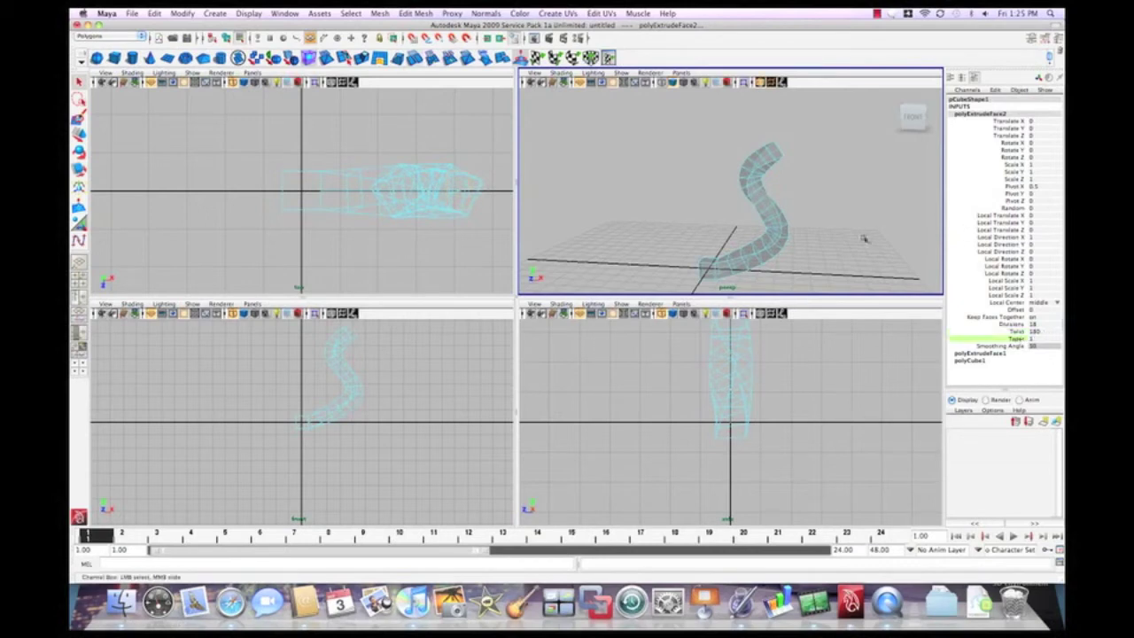
{"action": "mouse_move", "coordinate": [852, 229]}
{"action": "middle_mouse_down"}
{"action": "mouse_move", "coordinate": [872, 228]}
{"action": "mouse_move", "coordinate": [843, 228]}
{"action": "middle_mouse_up"}
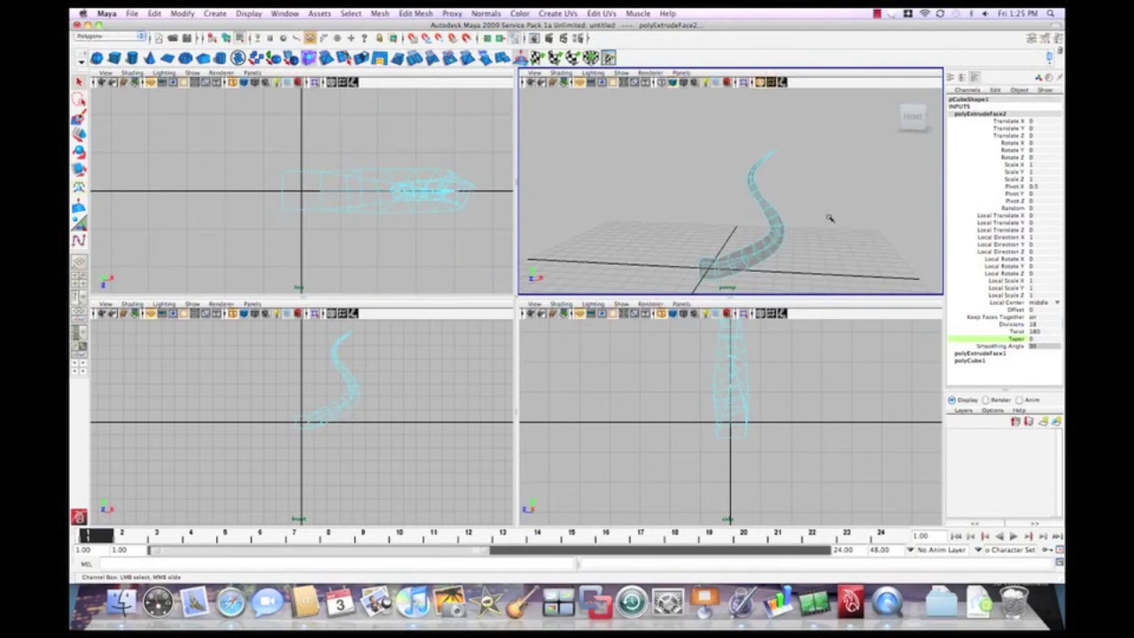
{"action": "mouse_move", "coordinate": [830, 217]}
{"action": "left_mouse_down", "text": "alt"}
{"action": "mouse_move", "coordinate": [708, 222]}
{"action": "mouse_move", "coordinate": [845, 221]}
{"action": "left_mouse_up", "text": "alt"}
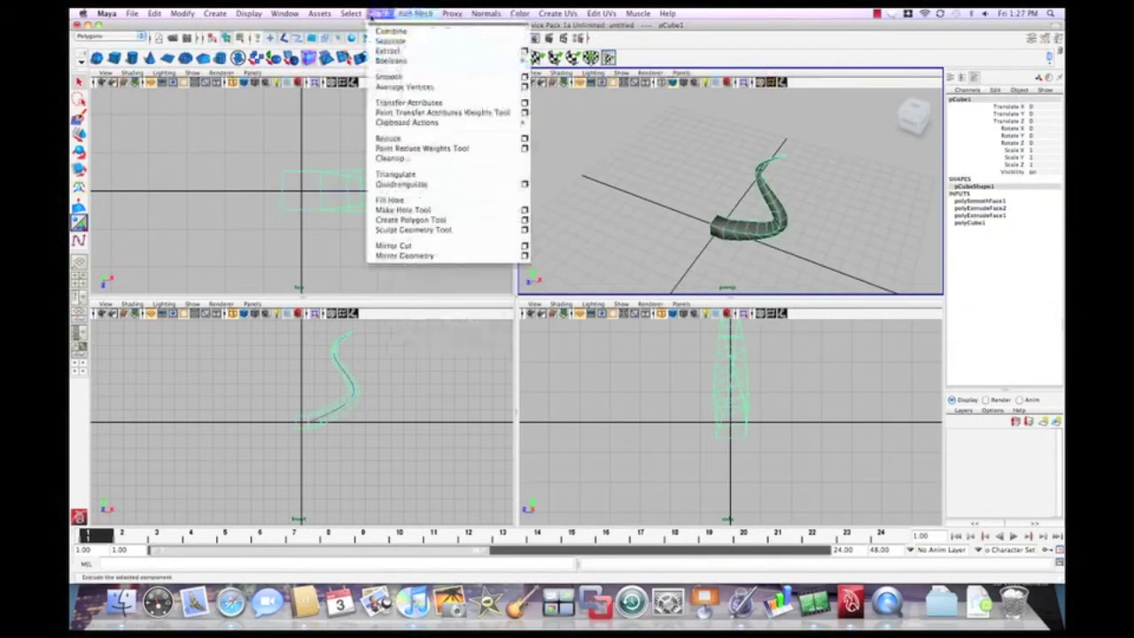
Apply a second Mesh > Smooth to the horn, creating polySmoothFace2.
{"action": "left_click", "coordinate": [390, 77]}
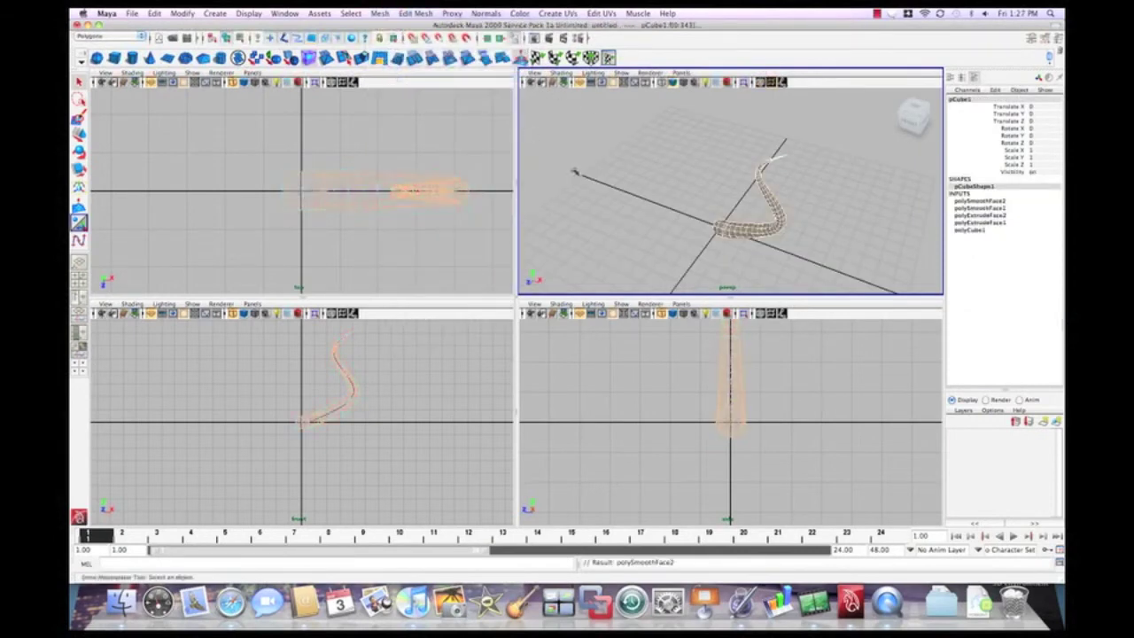
{"action": "left_click", "coordinate": [657, 196]}
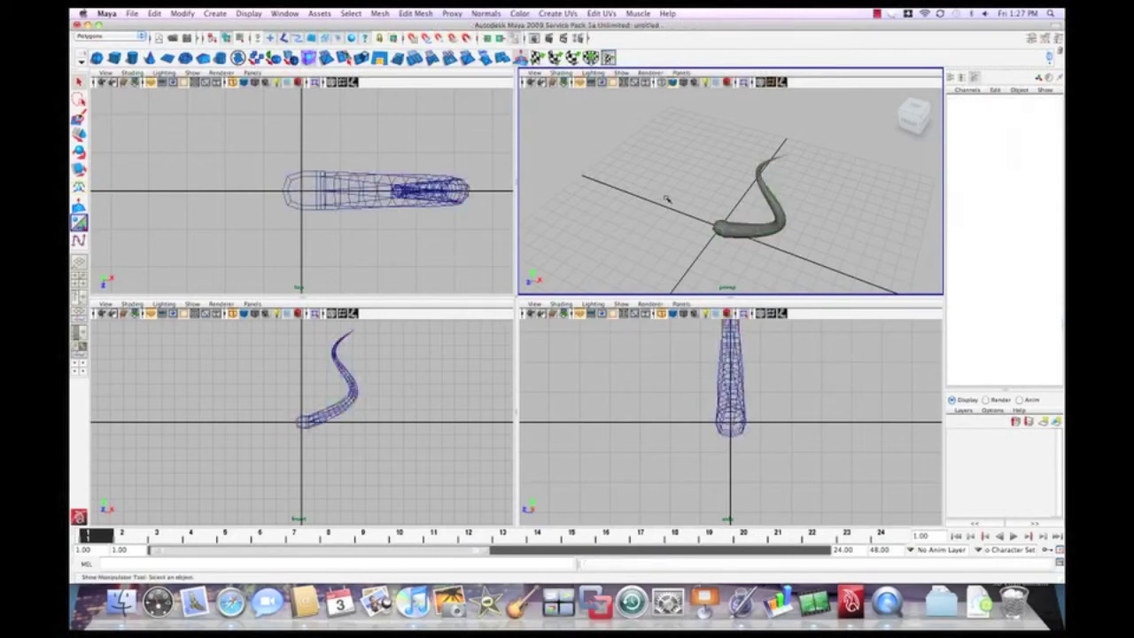
{"action": "left_click_drag", "start_coordinate": [746, 232], "coordinate": [716, 219], "text": "alt"}
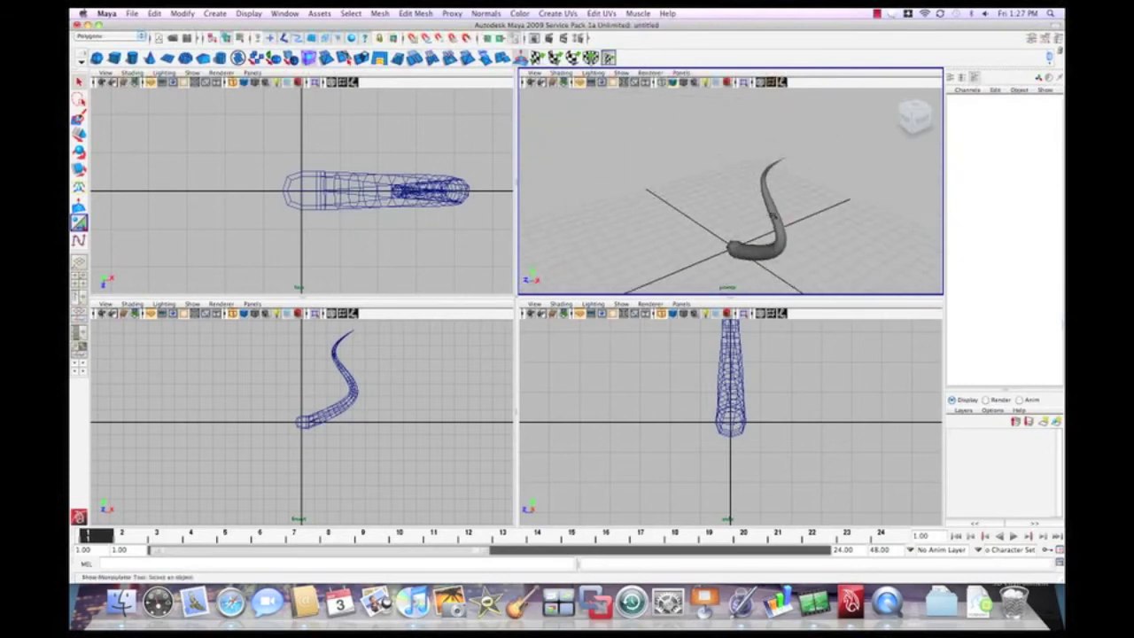
Frame the horn and maximize the perspective panel, then reselect the horn mesh.
{"action": "left_click", "coordinate": [772, 215]}
{"action": "key", "text": "f"}
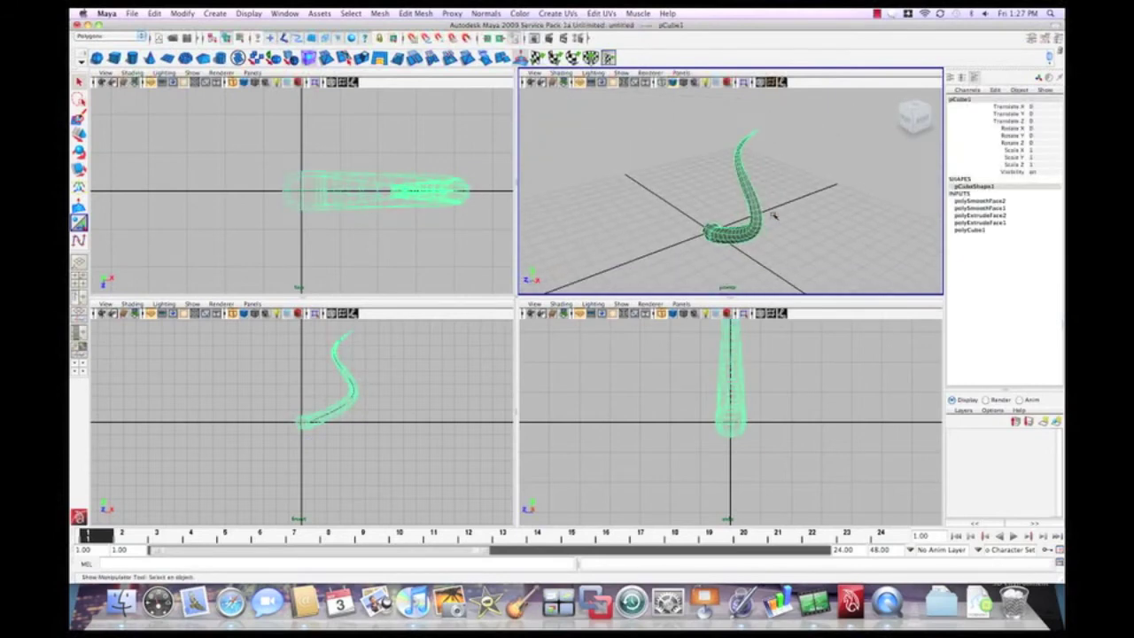
{"action": "key", "text": "space"}
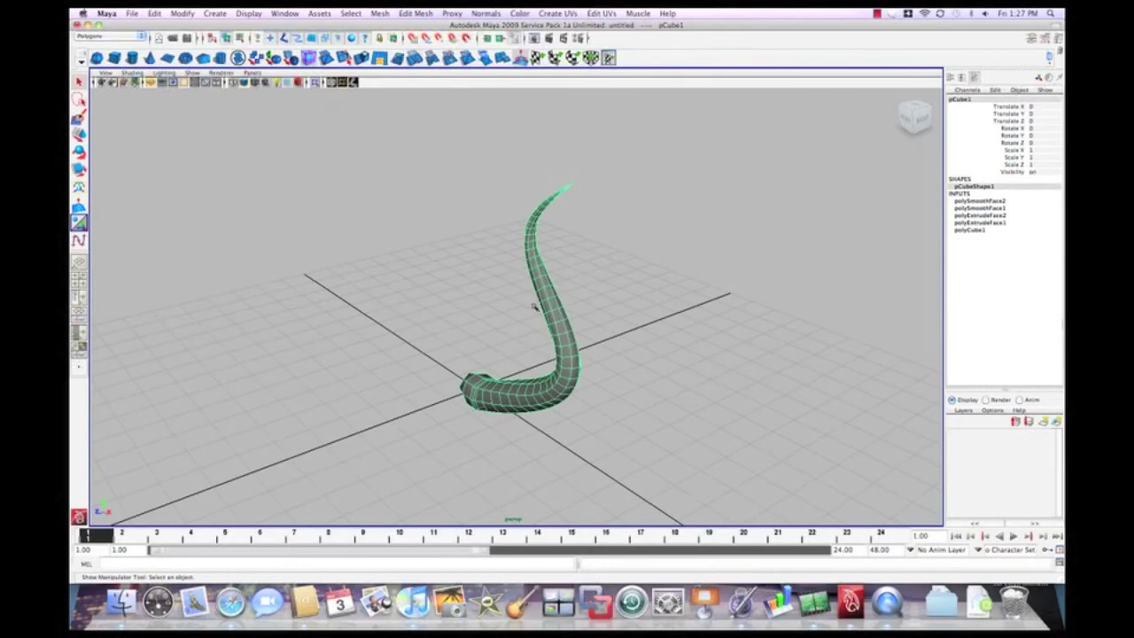
{"action": "left_click", "coordinate": [659, 314]}
{"action": "left_click_drag", "start_coordinate": [618, 320], "coordinate": [667, 336], "text": "alt"}
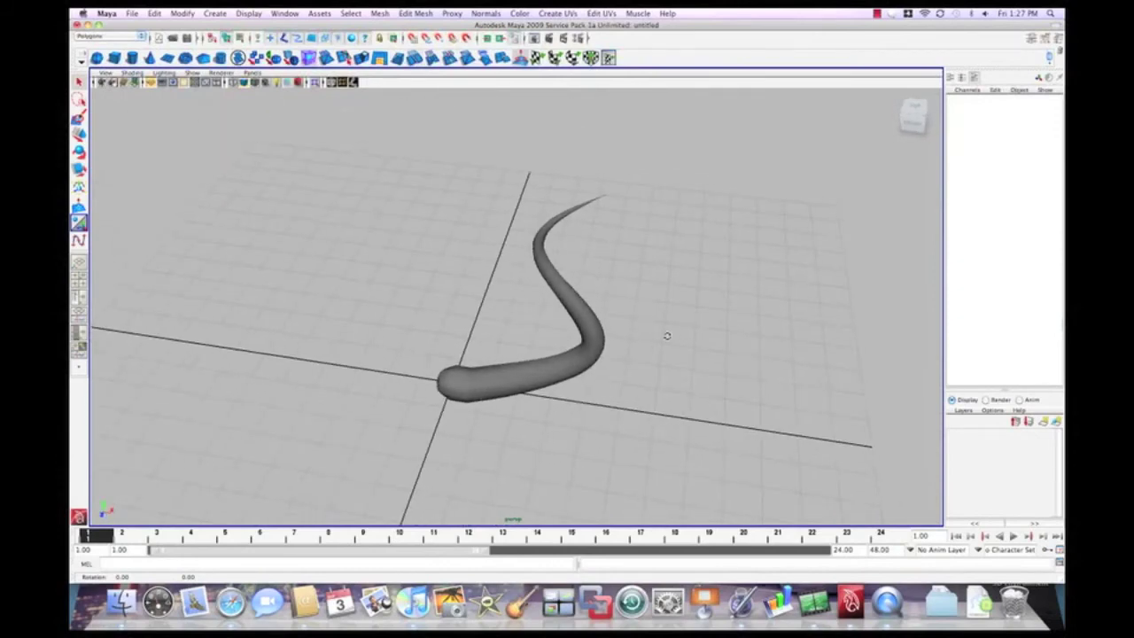
{"action": "left_click", "coordinate": [526, 371]}
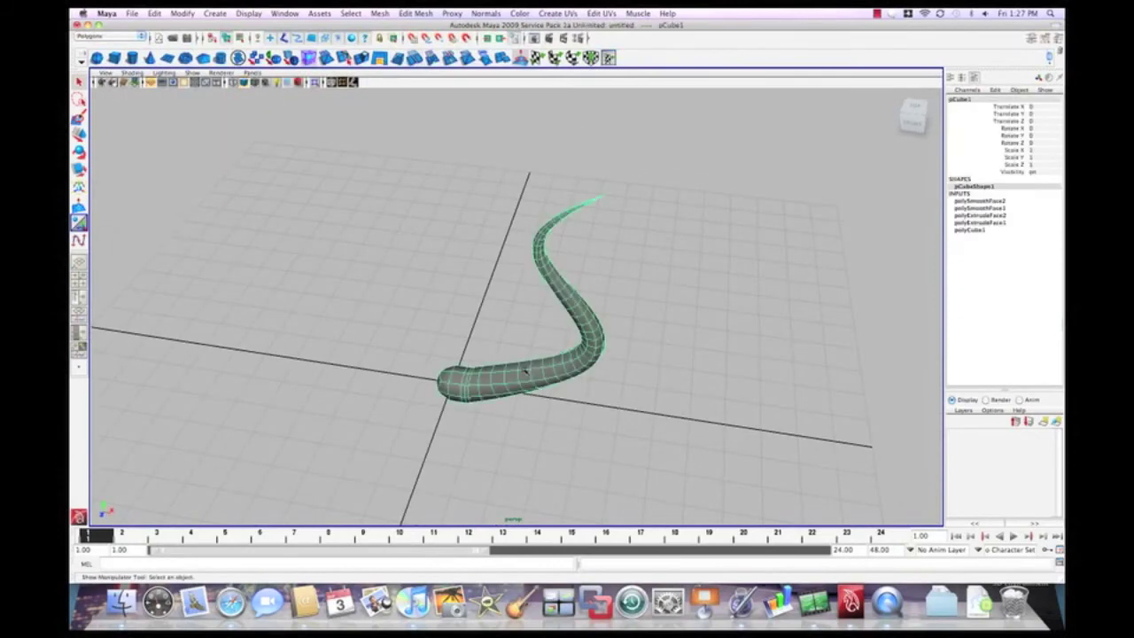
{"action": "left_click", "coordinate": [379, 14]}
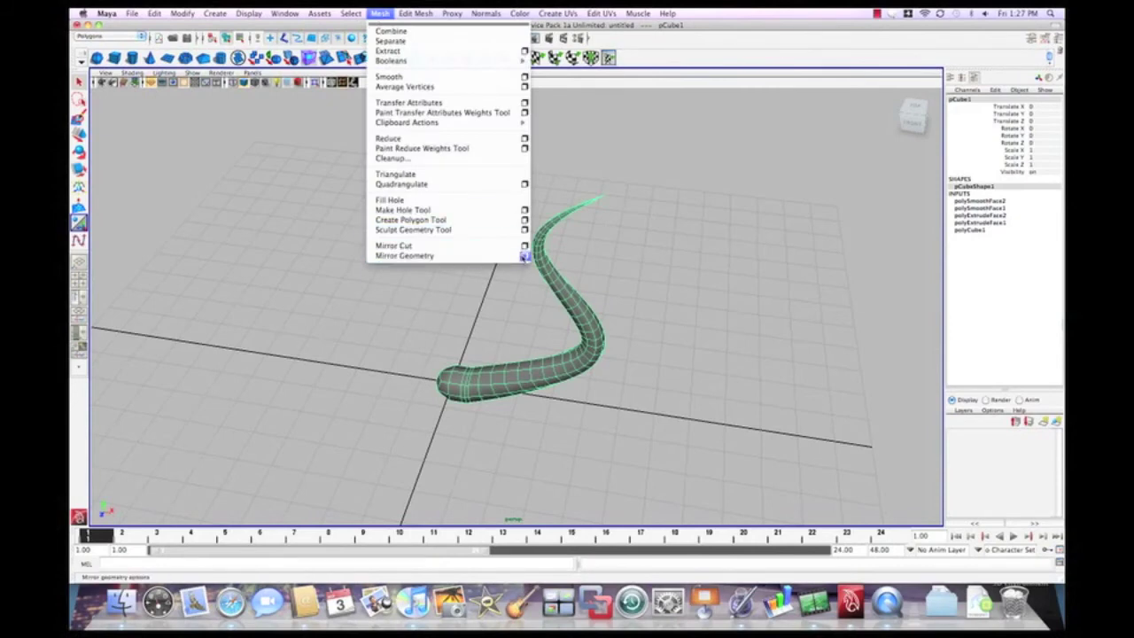
Mirror the horn across -X with vertices merged, creating polyMirror1.
{"action": "left_click", "coordinate": [523, 256]}
{"action": "left_click_drag", "start_coordinate": [520, 158], "coordinate": [775, 157]}
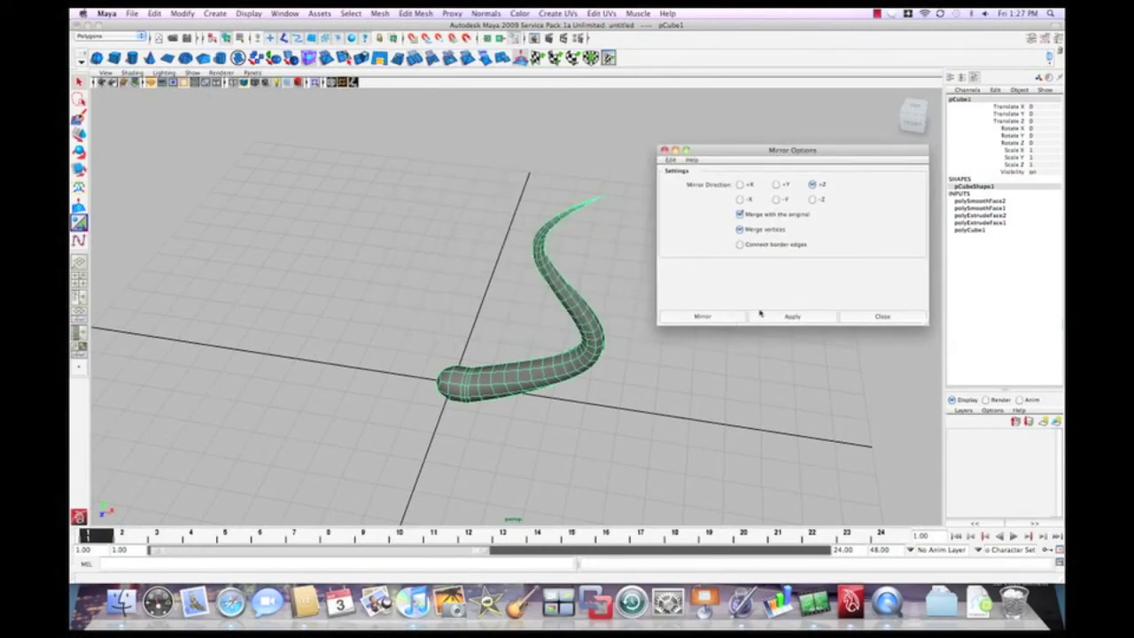
{"action": "left_click", "coordinate": [739, 200]}
{"action": "left_click", "coordinate": [806, 321]}
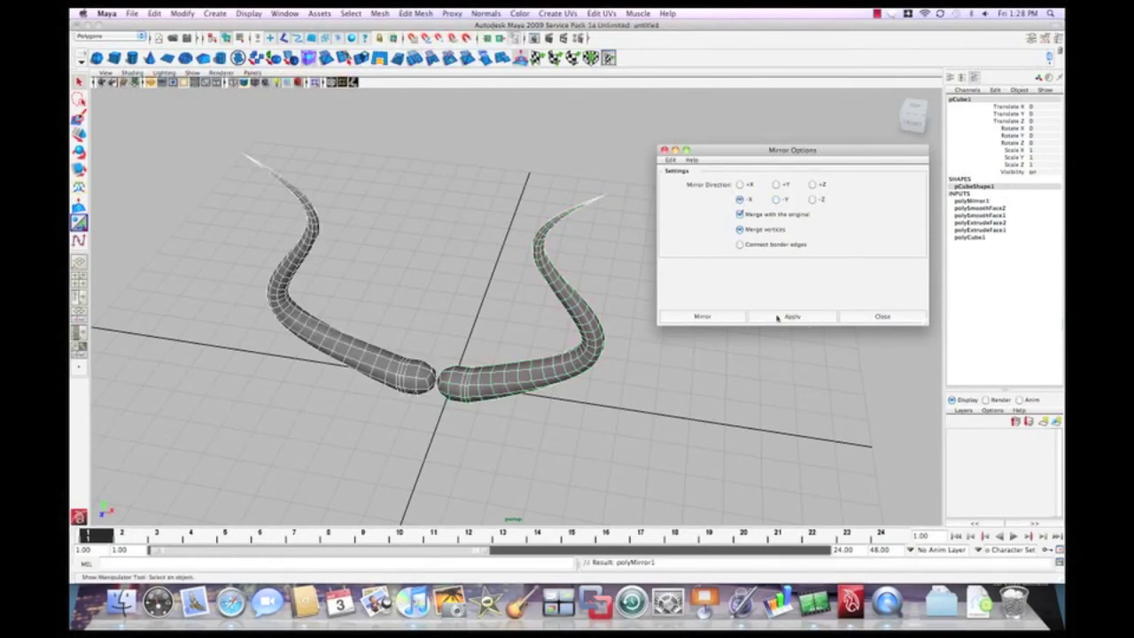
{"action": "left_click", "coordinate": [893, 317]}
{"action": "left_click", "coordinate": [494, 387]}
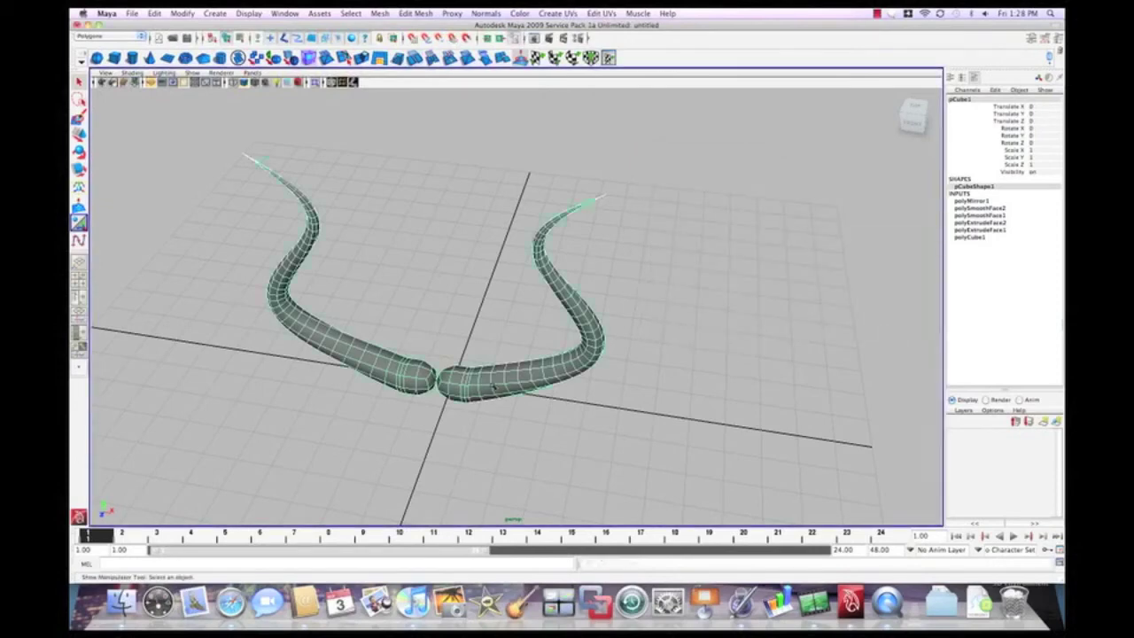
{"action": "left_click_drag", "start_coordinate": [482, 387], "coordinate": [515, 383], "text": "alt"}
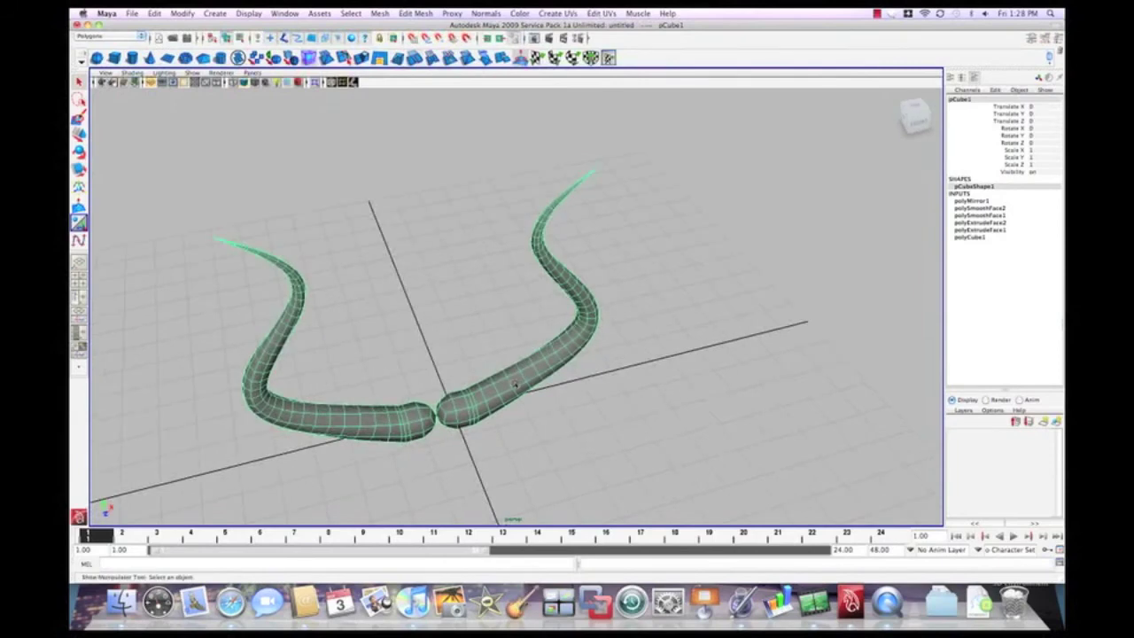
Slide the joined horns back along the Z axis with the Move tool.
{"action": "key", "text": "w"}
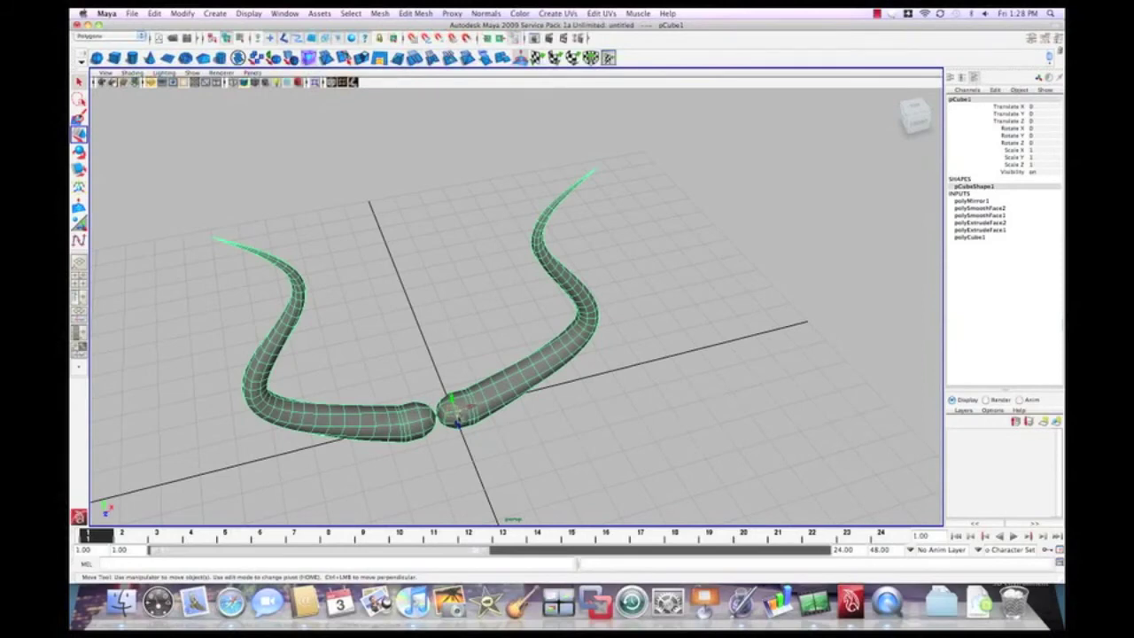
{"action": "left_click_drag", "start_coordinate": [459, 423], "coordinate": [432, 366]}
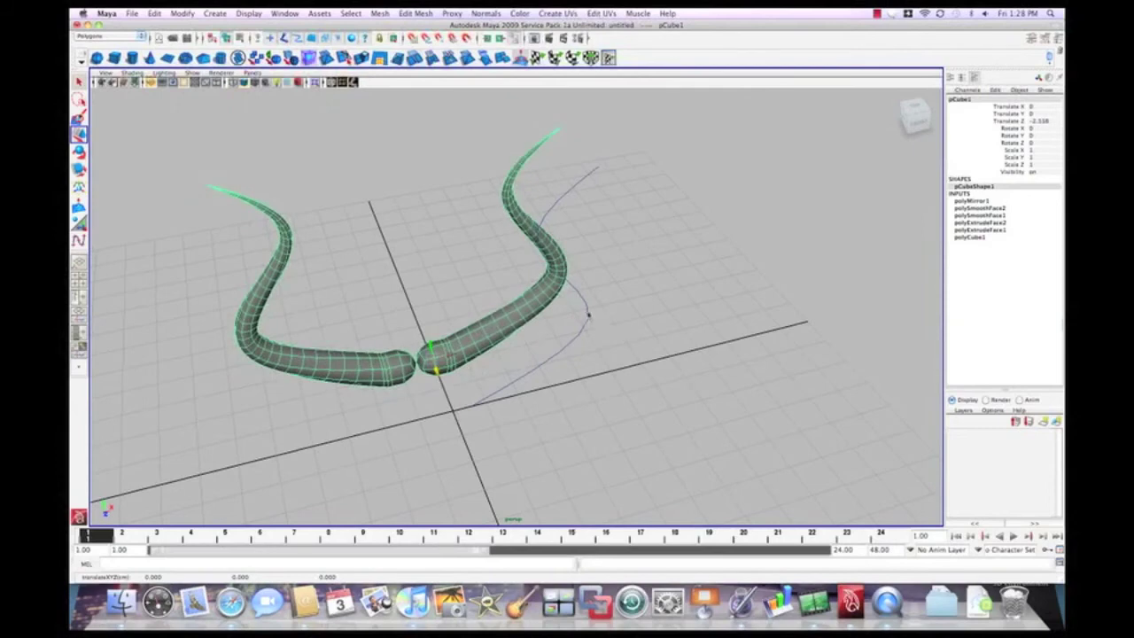
{"action": "left_click", "coordinate": [587, 313]}
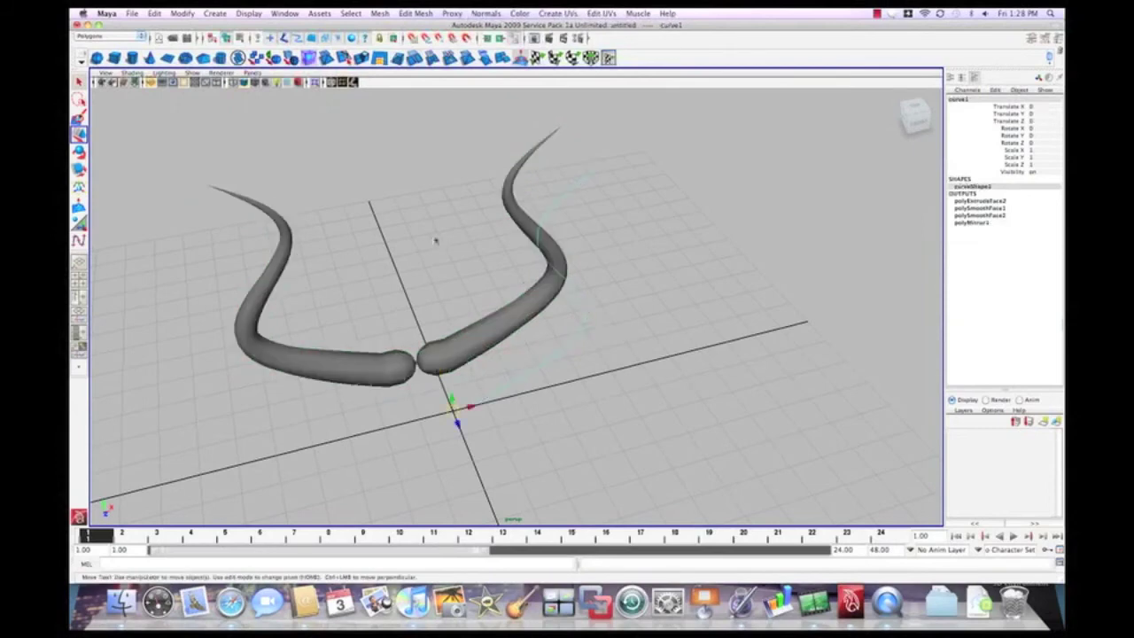
{"action": "left_click", "coordinate": [445, 348]}
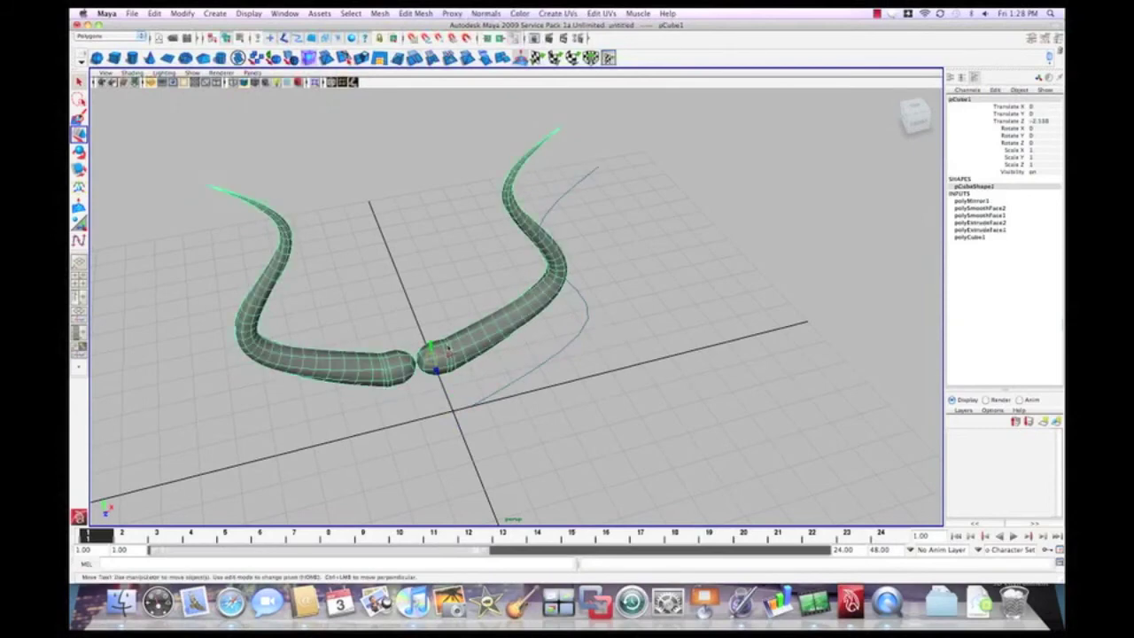
Delete the horn mesh's construction history via Edit > Delete by Type > History.
{"action": "left_click", "coordinate": [154, 13]}
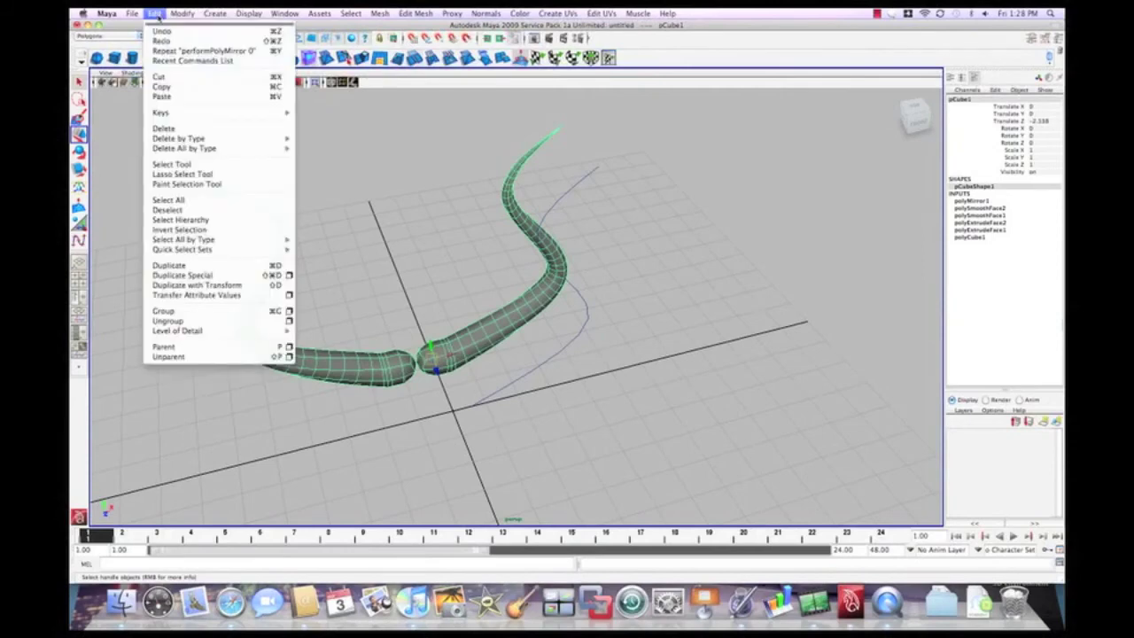
{"action": "left_click", "coordinate": [226, 263]}
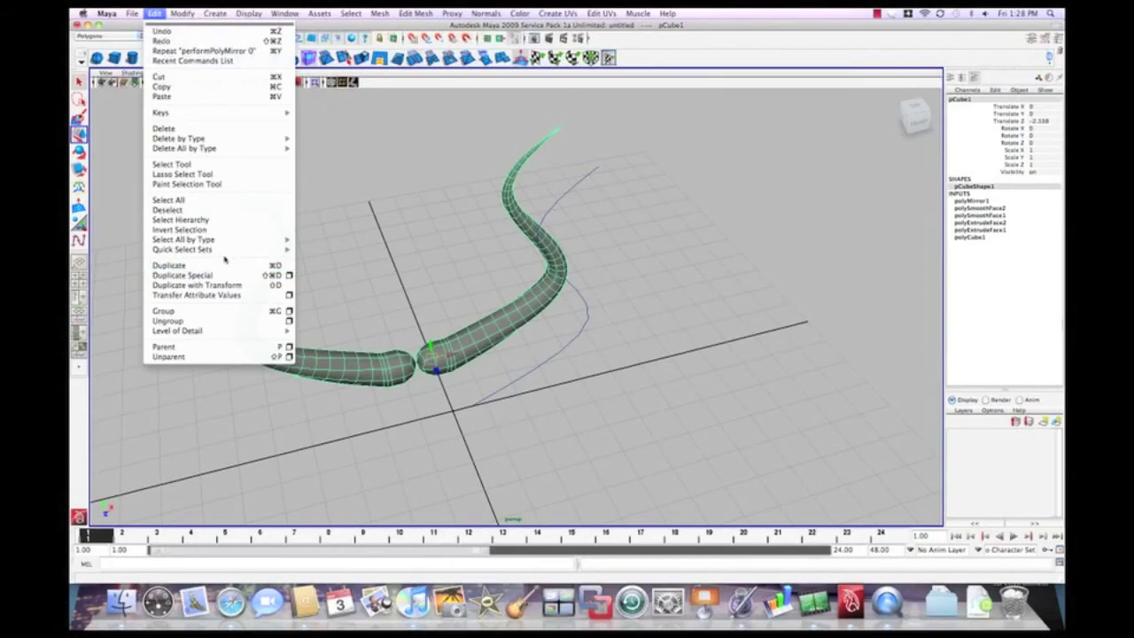
{"action": "mouse_move", "coordinate": [224, 242]}
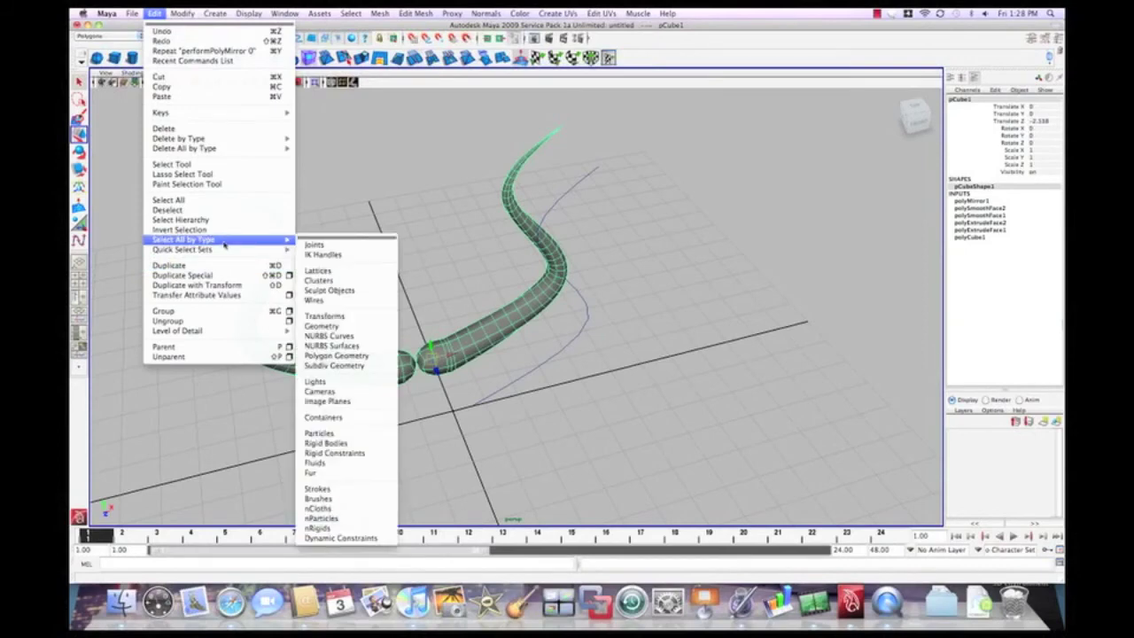
{"action": "mouse_move", "coordinate": [274, 139]}
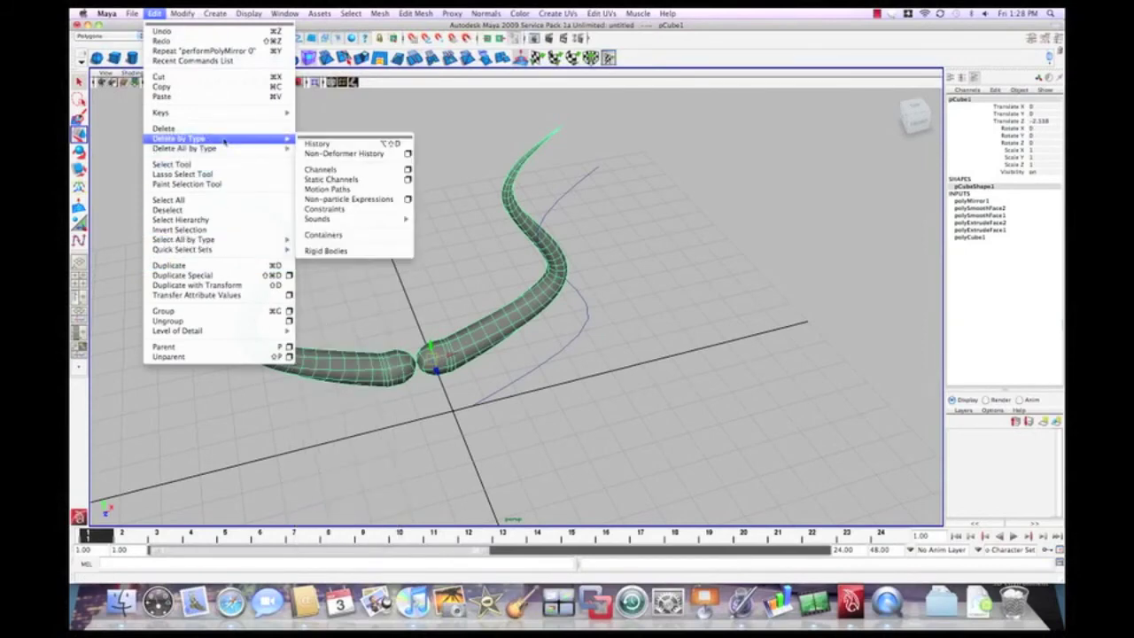
{"action": "left_click", "coordinate": [358, 144]}
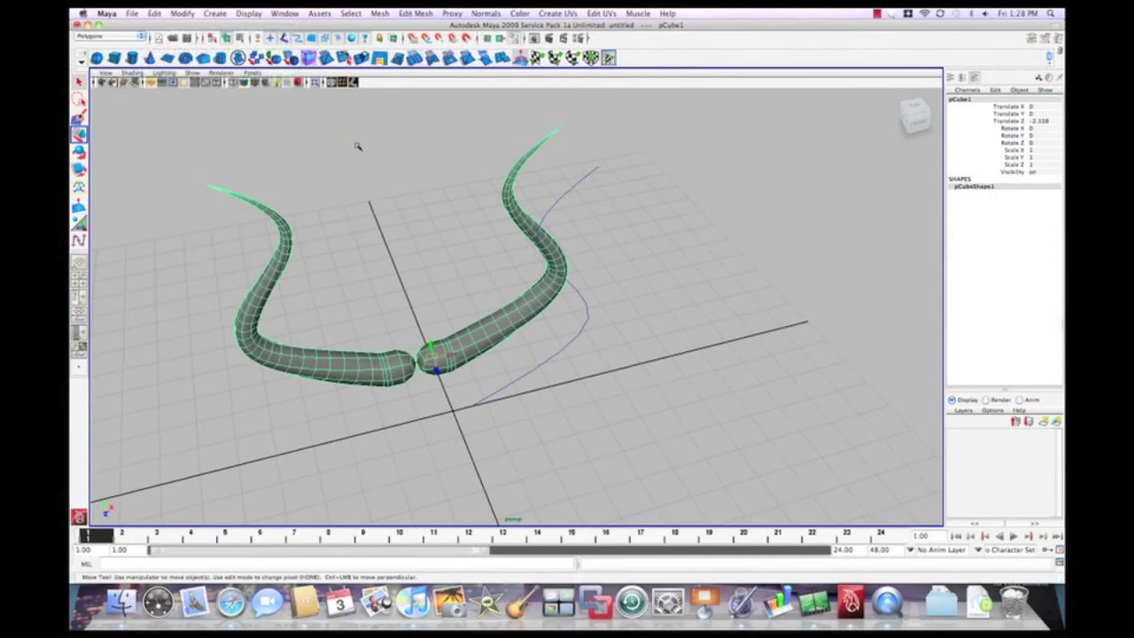
Delete the guide curve curve1, leaving only the horn mesh.
{"action": "left_click", "coordinate": [584, 305]}
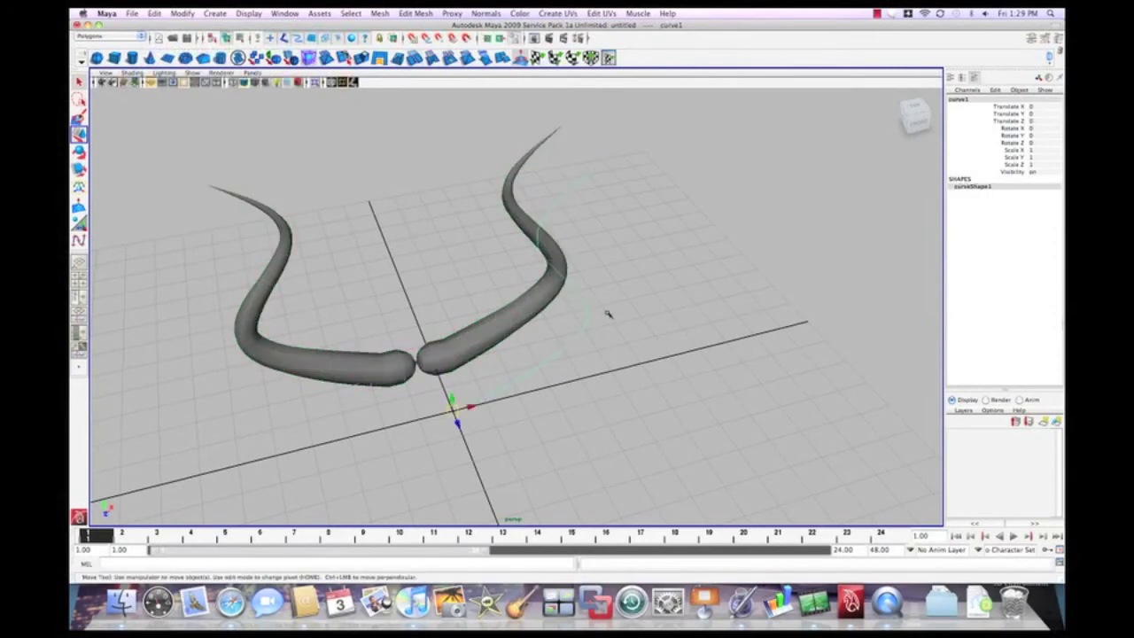
{"action": "key", "text": "Delete"}
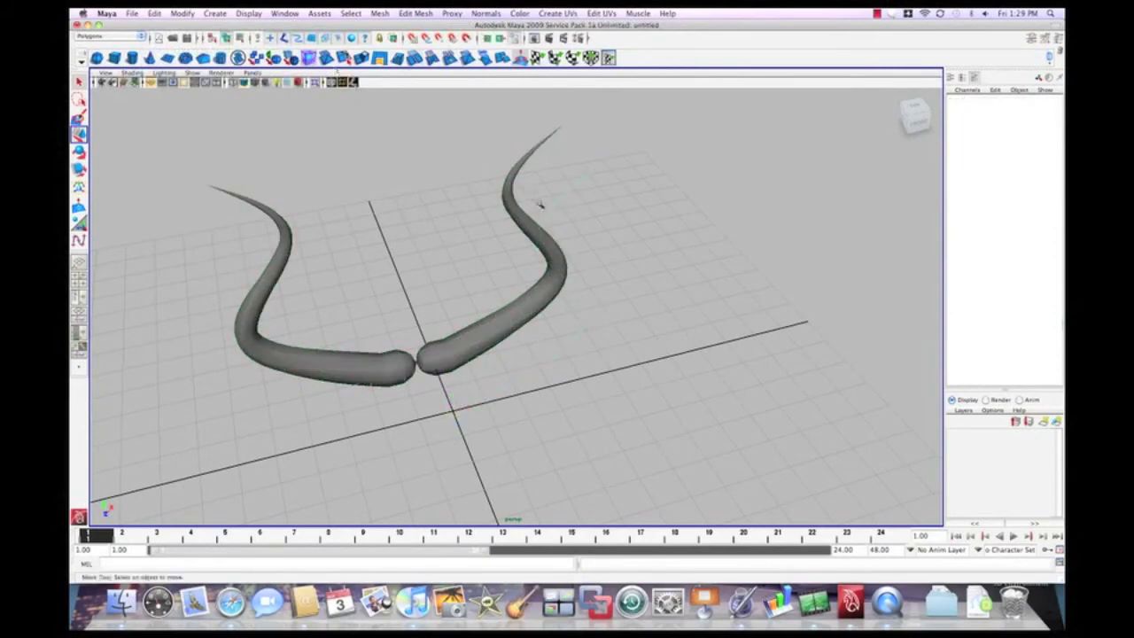
{"action": "left_click_drag", "start_coordinate": [461, 268], "coordinate": [652, 263], "text": "alt"}
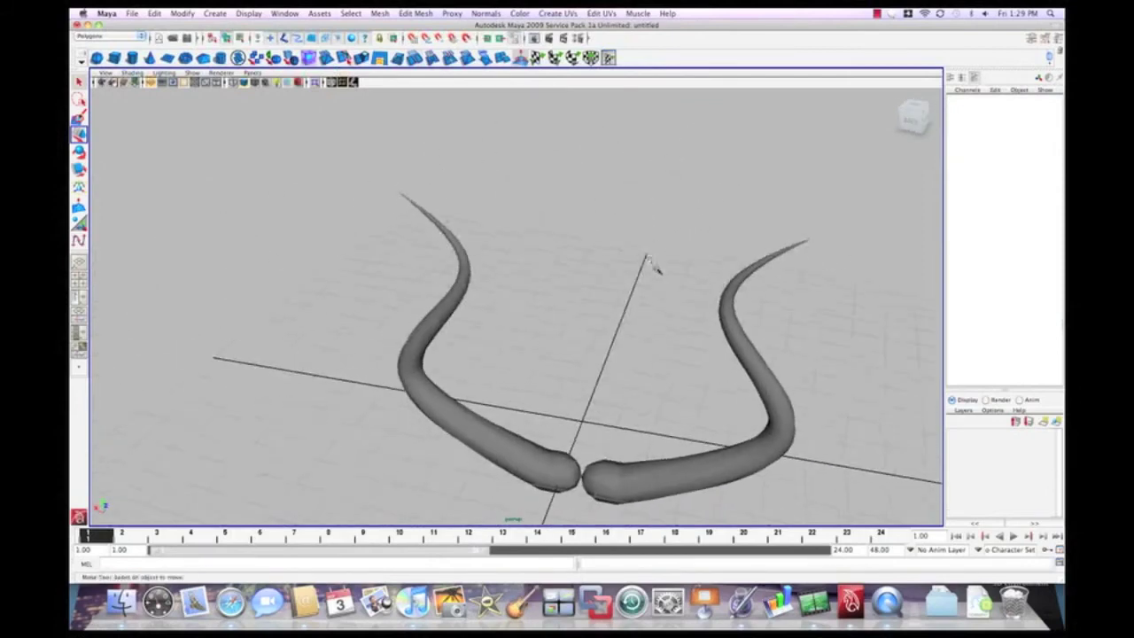
Select pCube1 and set it to Multi component mode from the marking menu.
{"action": "left_click", "coordinate": [618, 470]}
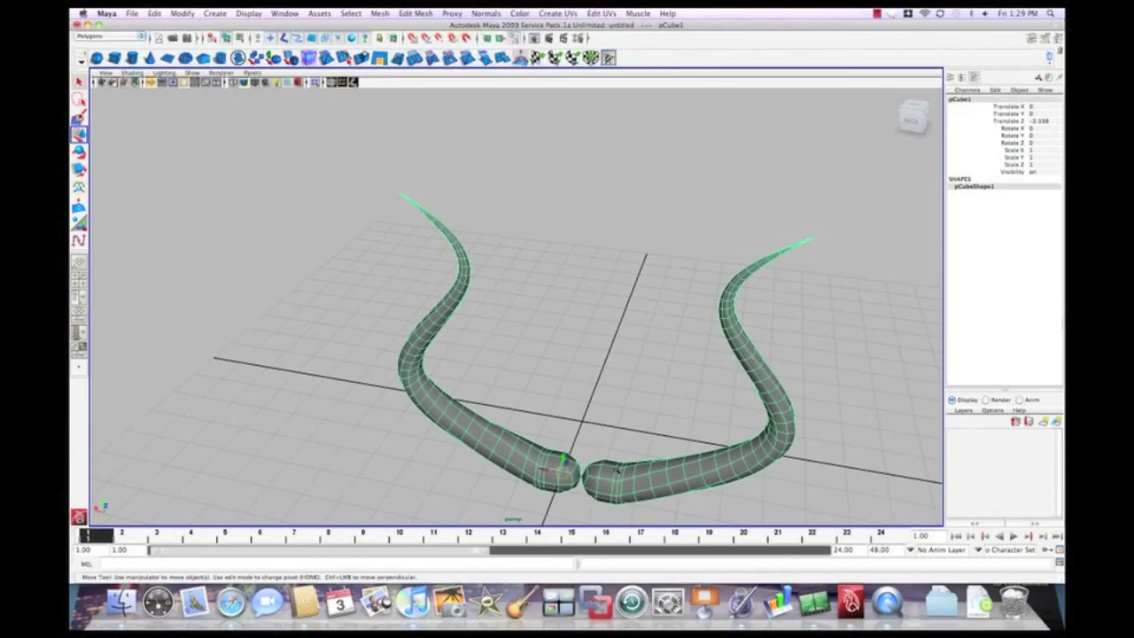
{"action": "right_click", "coordinate": [598, 476]}
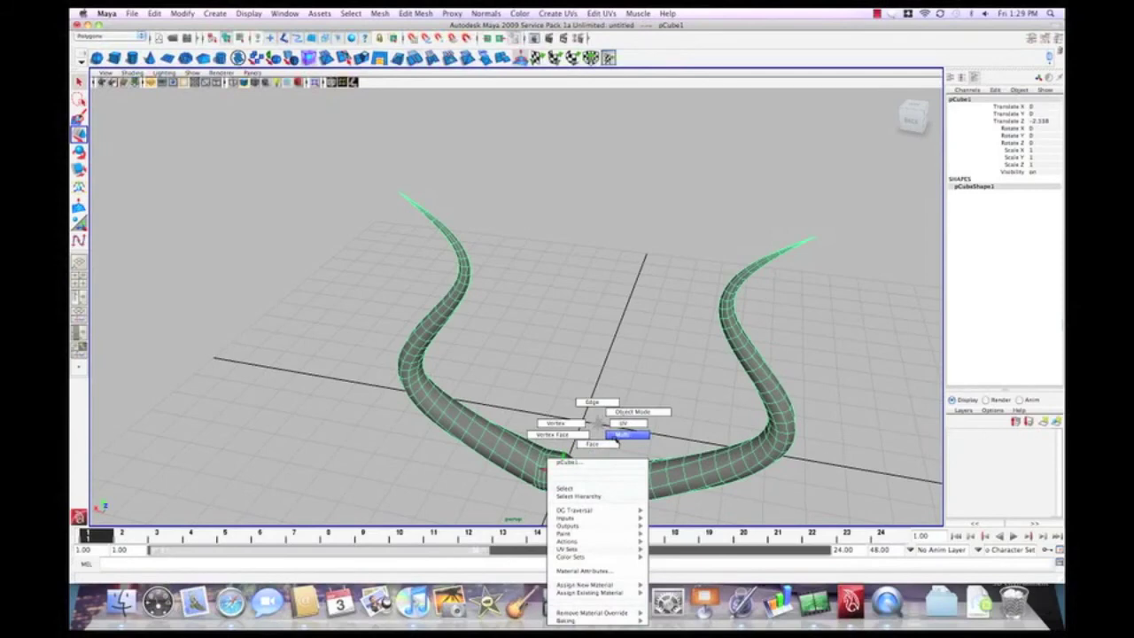
{"action": "left_click", "coordinate": [620, 435]}
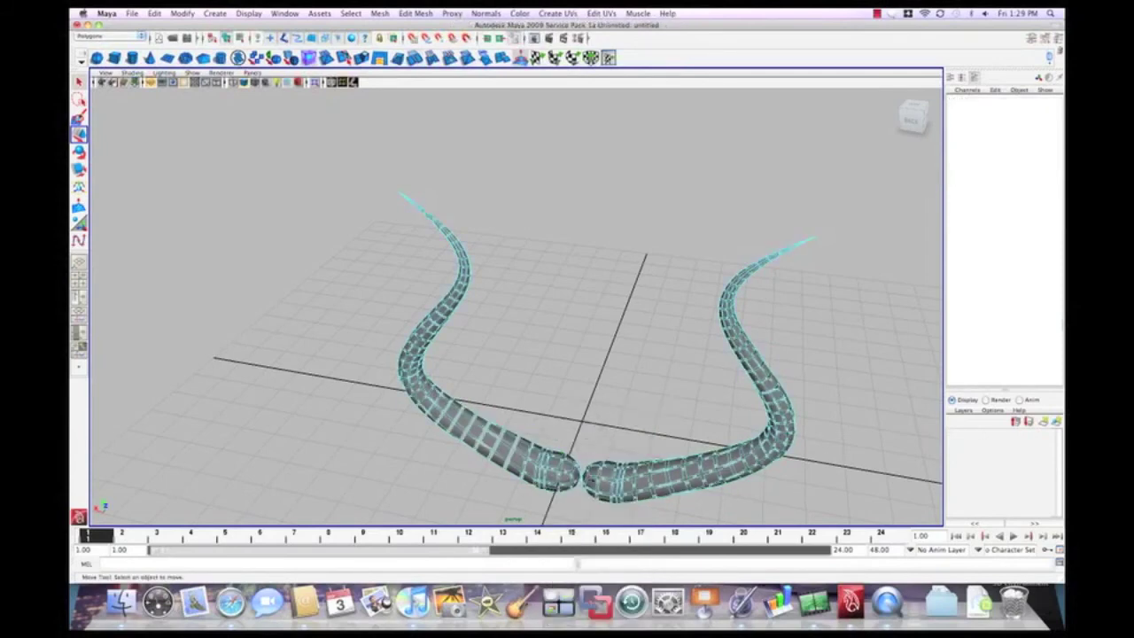
Move the left horn's inner end vertices across to the right horn, then select the joint vertices.
{"action": "right_click_drag", "start_coordinate": [605, 477], "coordinate": [622, 435]}
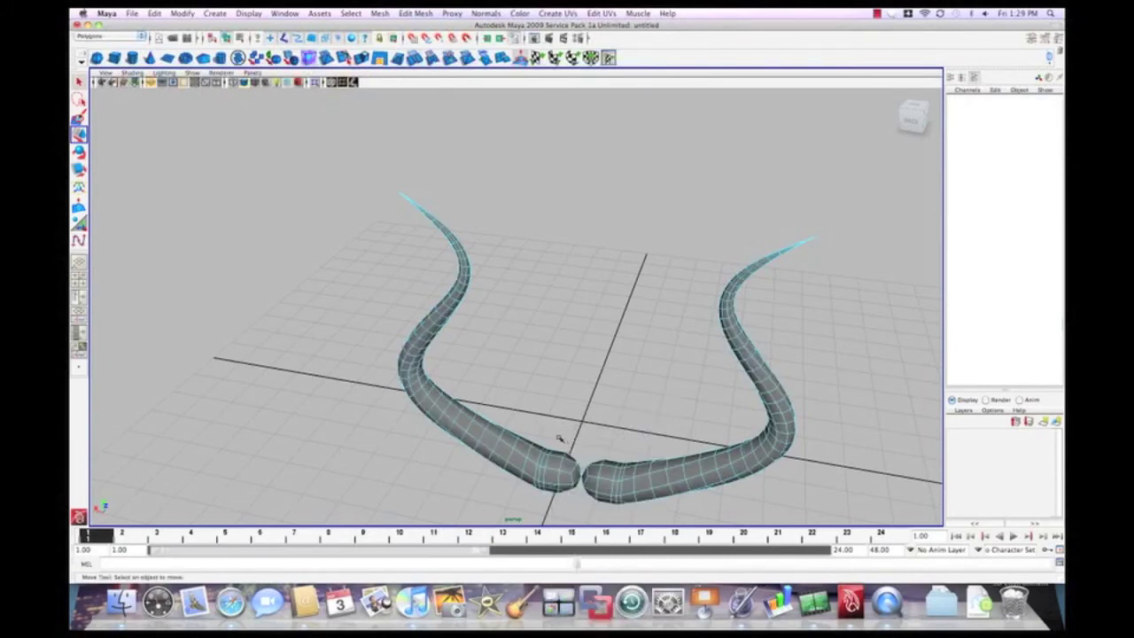
{"action": "key", "text": "F8"}
{"action": "key", "text": "F8"}
{"action": "key", "text": "F8"}
{"action": "key", "text": "F8"}
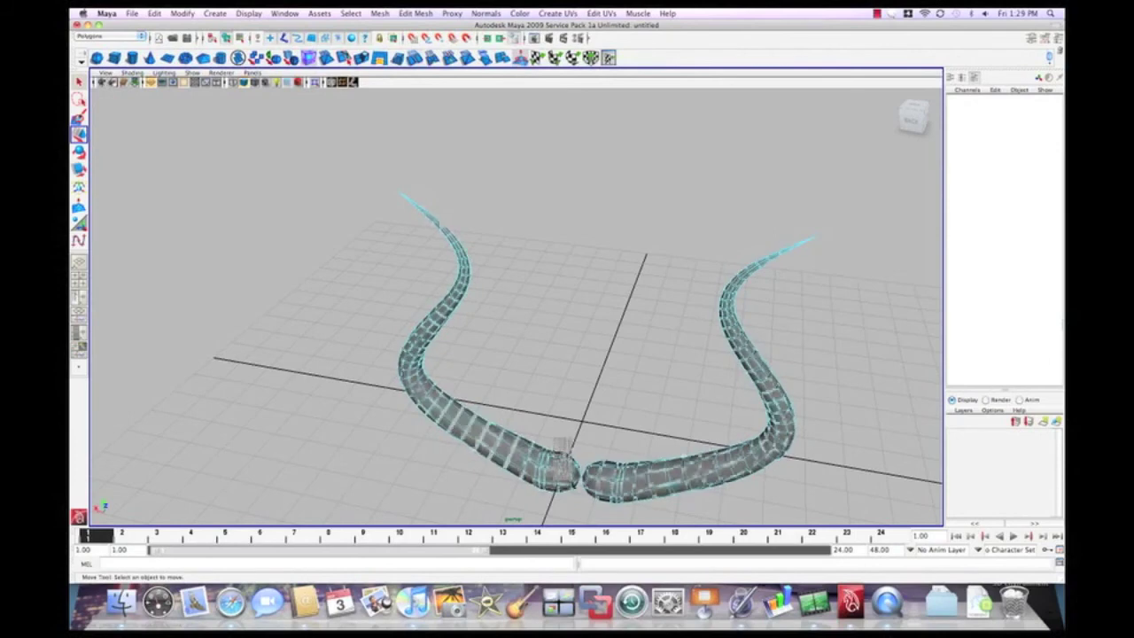
{"action": "left_click_drag", "start_coordinate": [569, 491], "coordinate": [583, 501]}
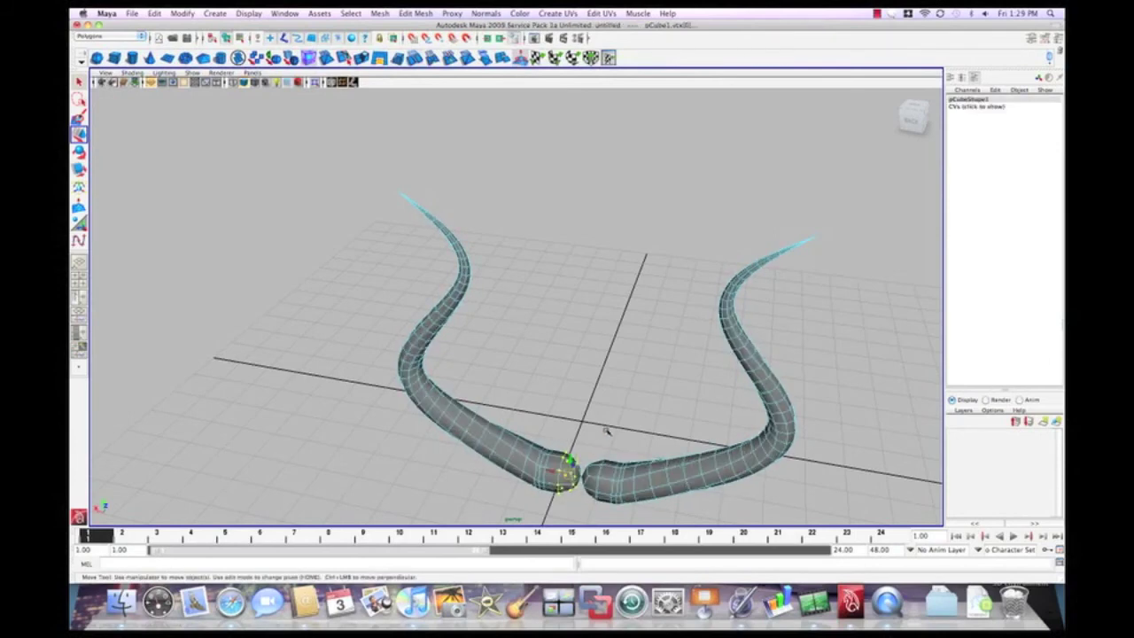
{"action": "mouse_move", "coordinate": [608, 432]}
{"action": "left_mouse_down", "text": "alt"}
{"action": "mouse_move", "coordinate": [403, 426]}
{"action": "mouse_move", "coordinate": [446, 331]}
{"action": "mouse_move", "coordinate": [485, 338]}
{"action": "mouse_move", "coordinate": [616, 425]}
{"action": "left_mouse_up", "text": "alt"}
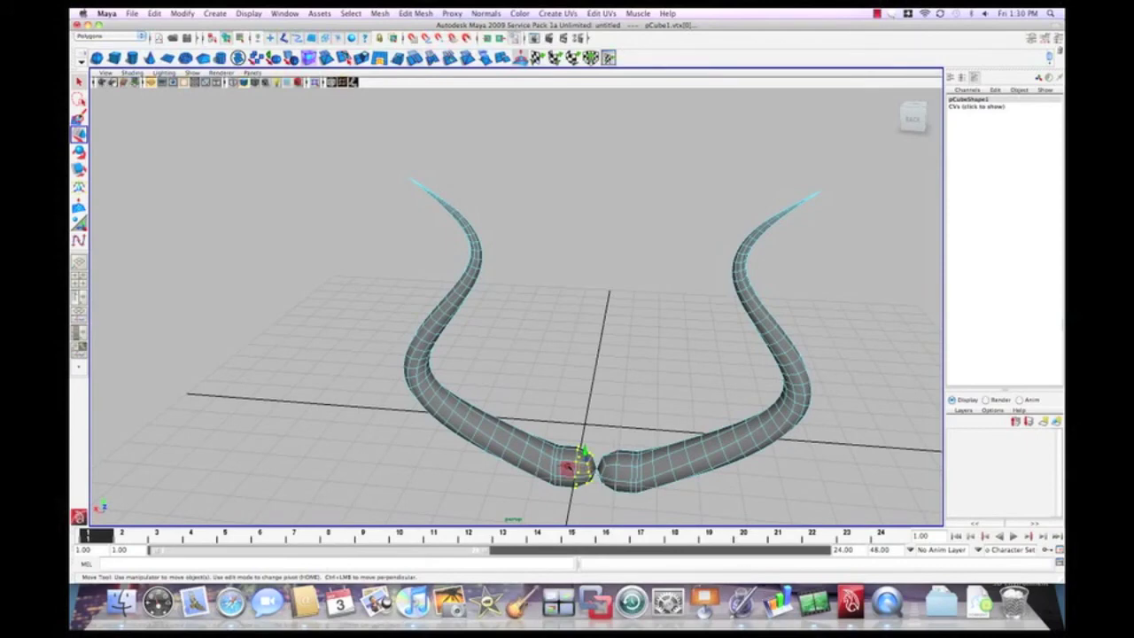
{"action": "left_click_drag", "start_coordinate": [567, 467], "coordinate": [583, 469]}
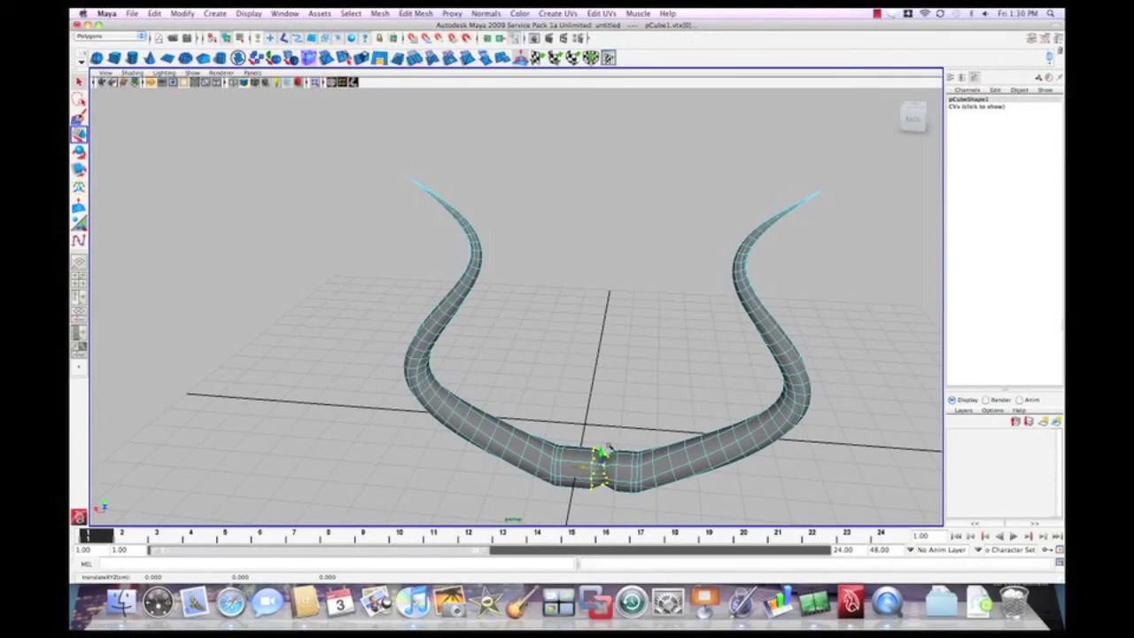
{"action": "left_click", "coordinate": [612, 487]}
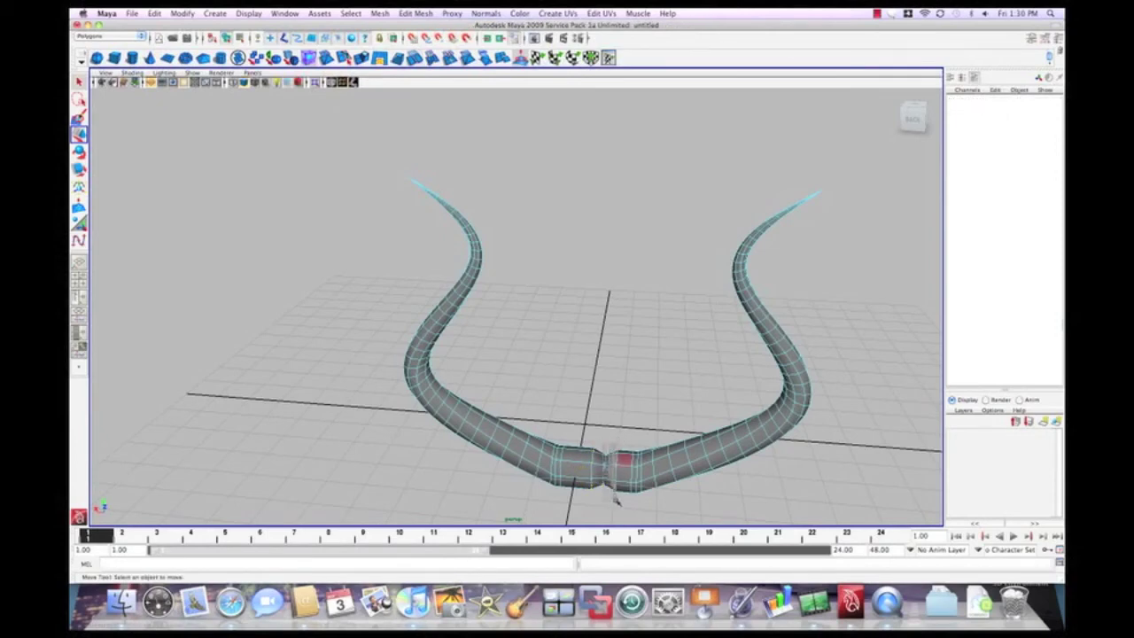
{"action": "left_click_drag", "start_coordinate": [595, 444], "coordinate": [455, 486]}
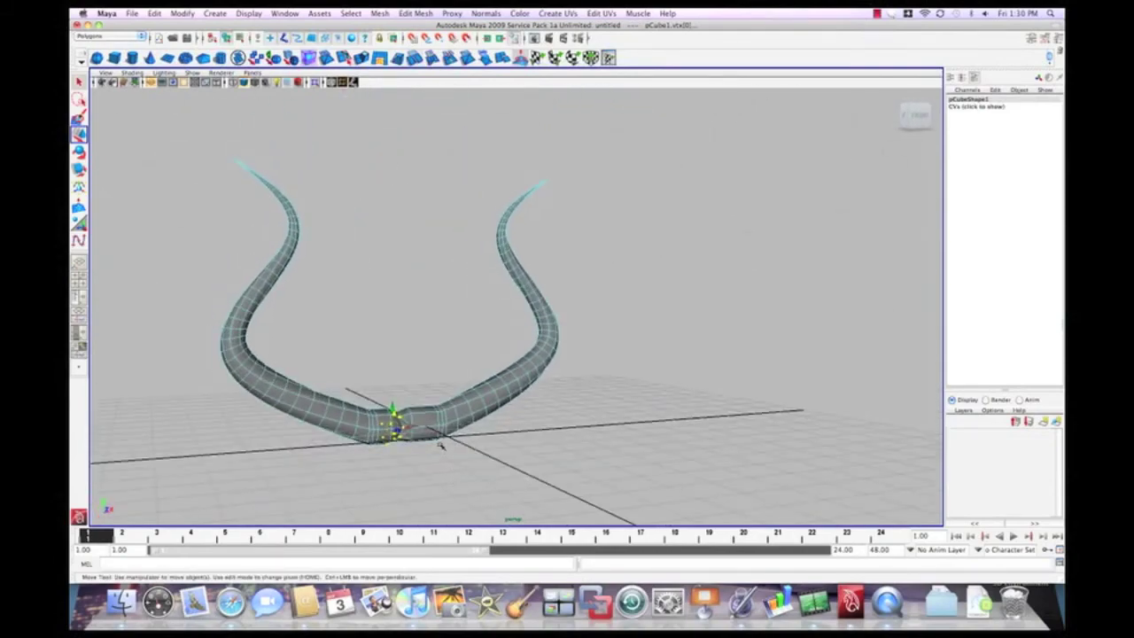
Frame the joint and select the two seam vertex rows so the horn ends line up flush.
{"action": "key", "text": "f"}
{"action": "right_click_drag", "start_coordinate": [539, 398], "coordinate": [240, 456], "text": "alt"}
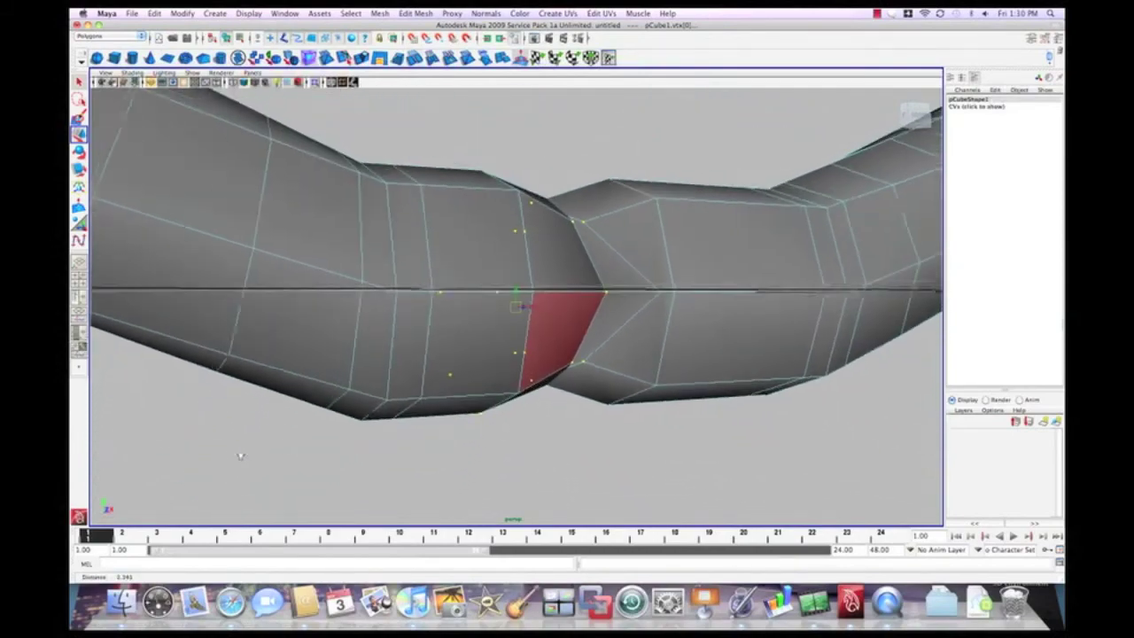
{"action": "left_click_drag", "start_coordinate": [240, 457], "coordinate": [540, 308], "text": "alt"}
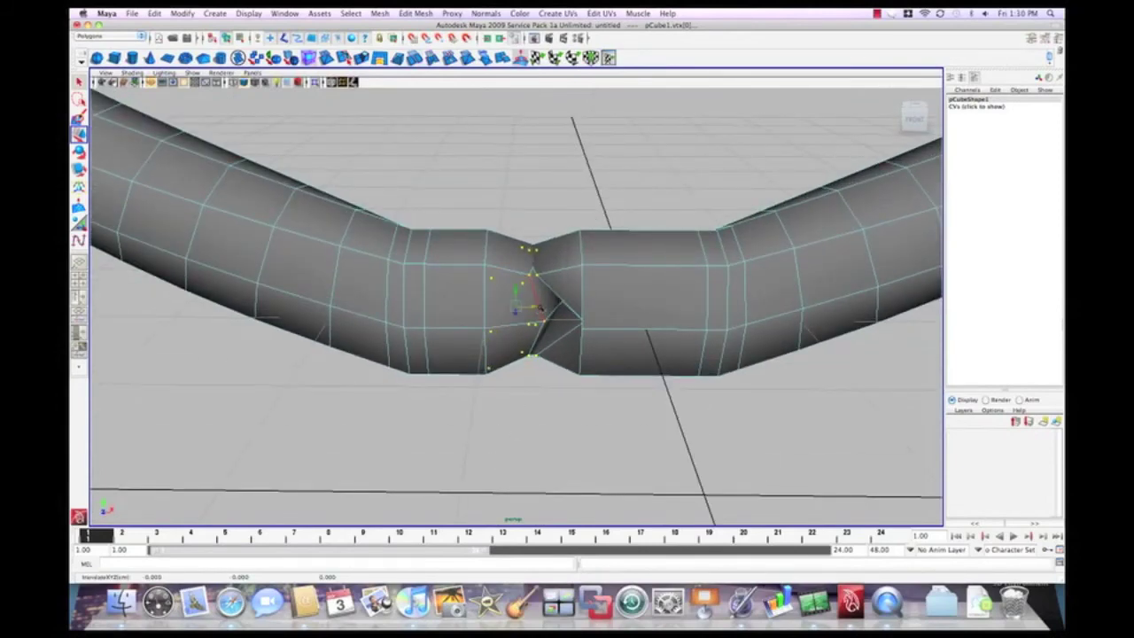
{"action": "left_click_drag", "start_coordinate": [450, 219], "coordinate": [523, 378]}
{"action": "left_click", "coordinate": [521, 303]}
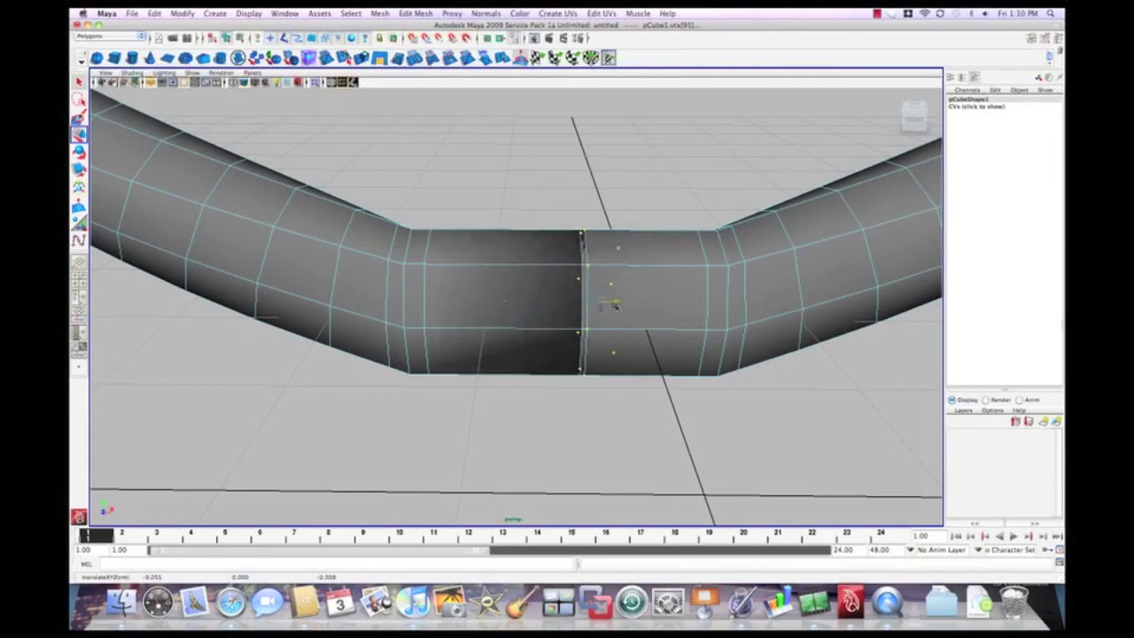
Raise the seam vertices slightly to bend the joint, then deselect and inspect the curved tube.
{"action": "left_click_drag", "start_coordinate": [591, 195], "coordinate": [668, 387], "text": "alt"}
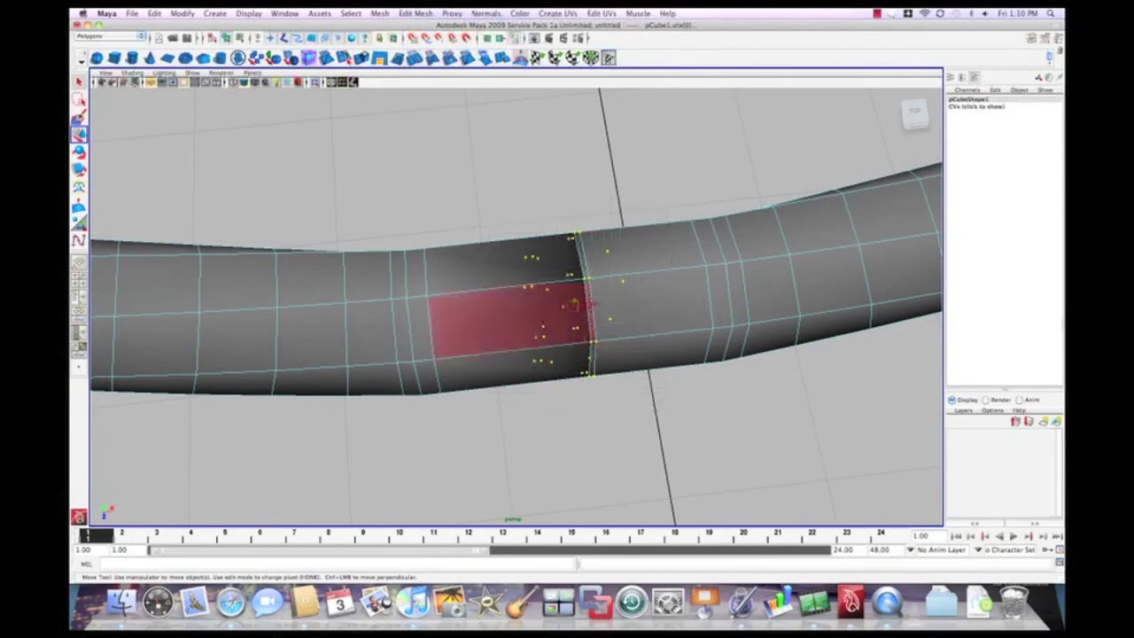
{"action": "left_click_drag", "start_coordinate": [576, 304], "coordinate": [569, 269]}
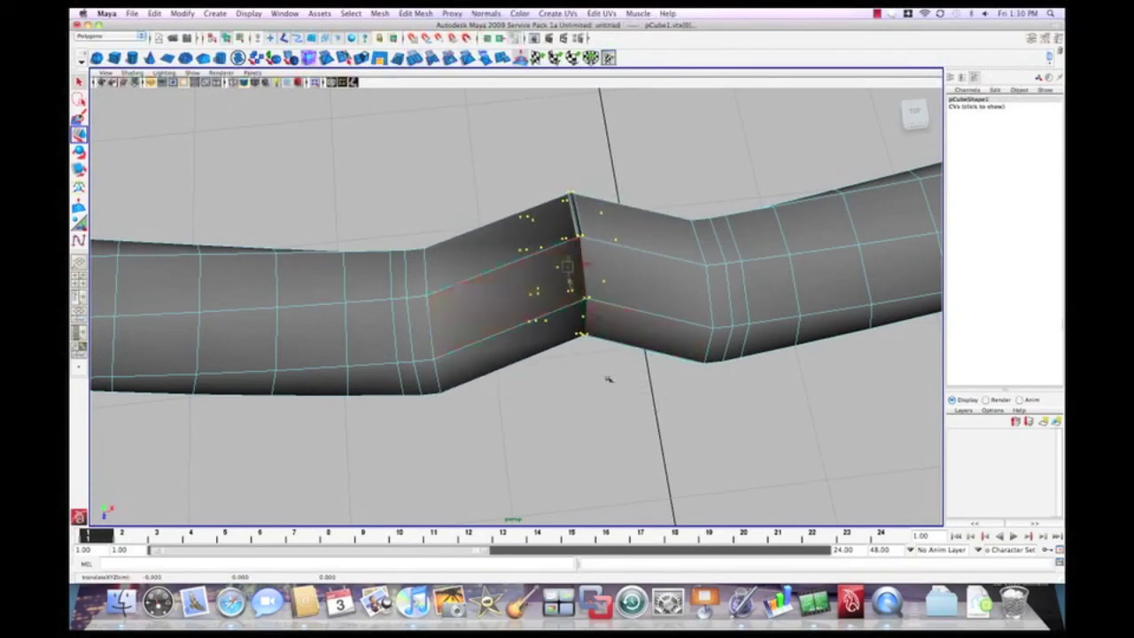
{"action": "right_click_drag", "start_coordinate": [611, 392], "coordinate": [488, 406], "text": "alt"}
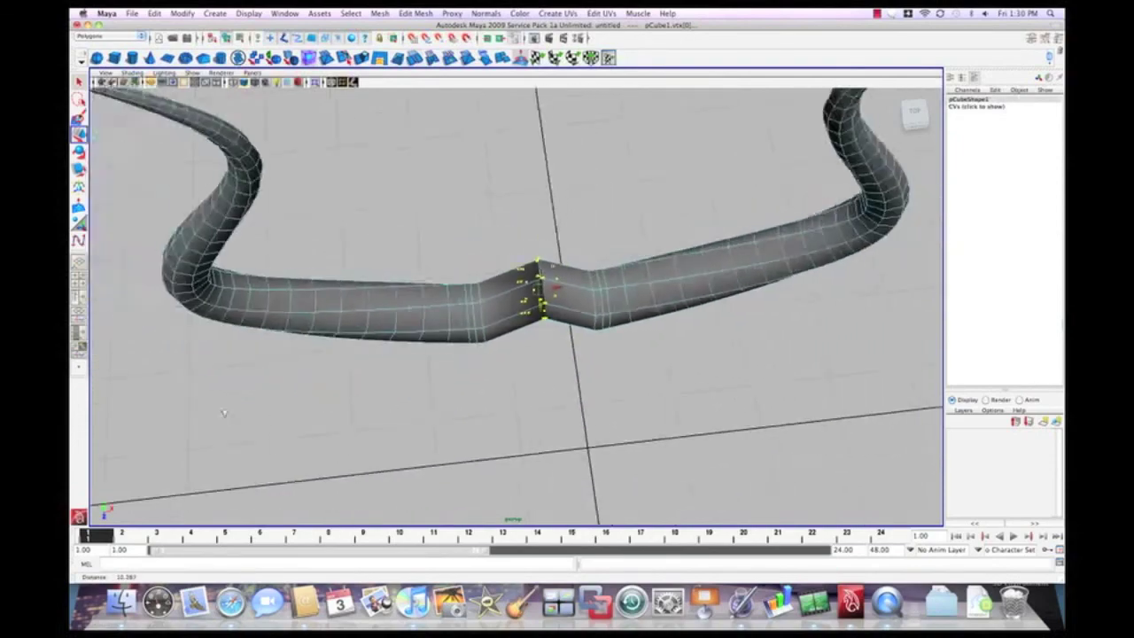
{"action": "left_click", "coordinate": [557, 401]}
{"action": "left_click_drag", "start_coordinate": [556, 401], "coordinate": [760, 369], "text": "alt"}
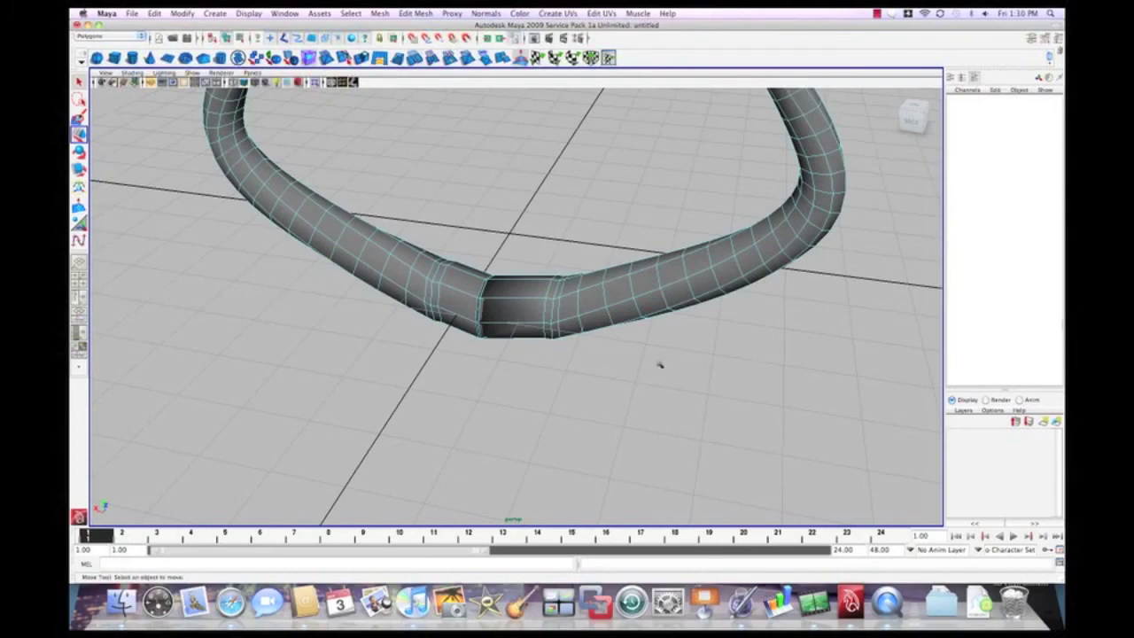
{"action": "left_click_drag", "start_coordinate": [659, 364], "coordinate": [528, 376], "text": "alt"}
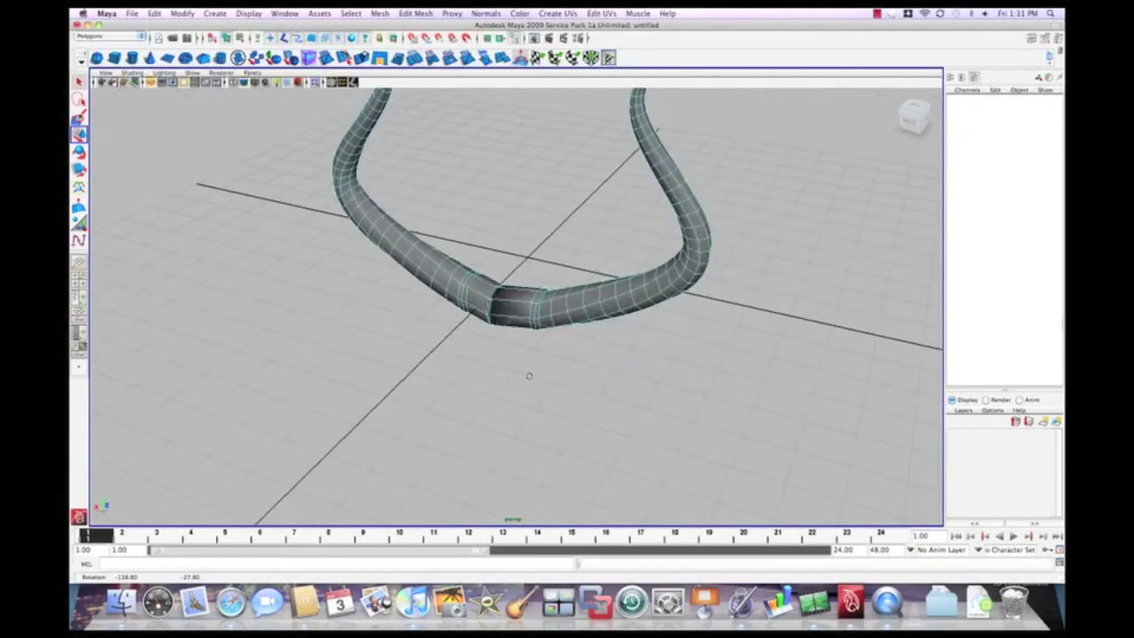
With the Select tool, switch the joined horns to Object Mode from the right-click marking menu.
{"action": "right_click_drag", "start_coordinate": [529, 376], "coordinate": [466, 399], "text": "alt"}
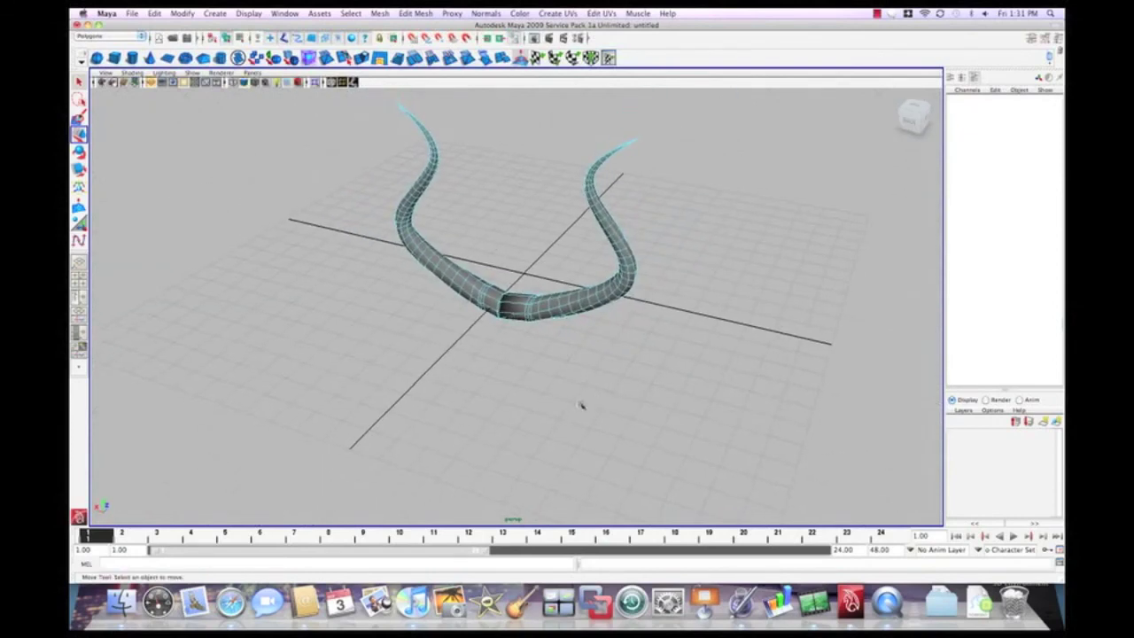
{"action": "left_click_drag", "start_coordinate": [582, 405], "coordinate": [585, 391], "text": "alt"}
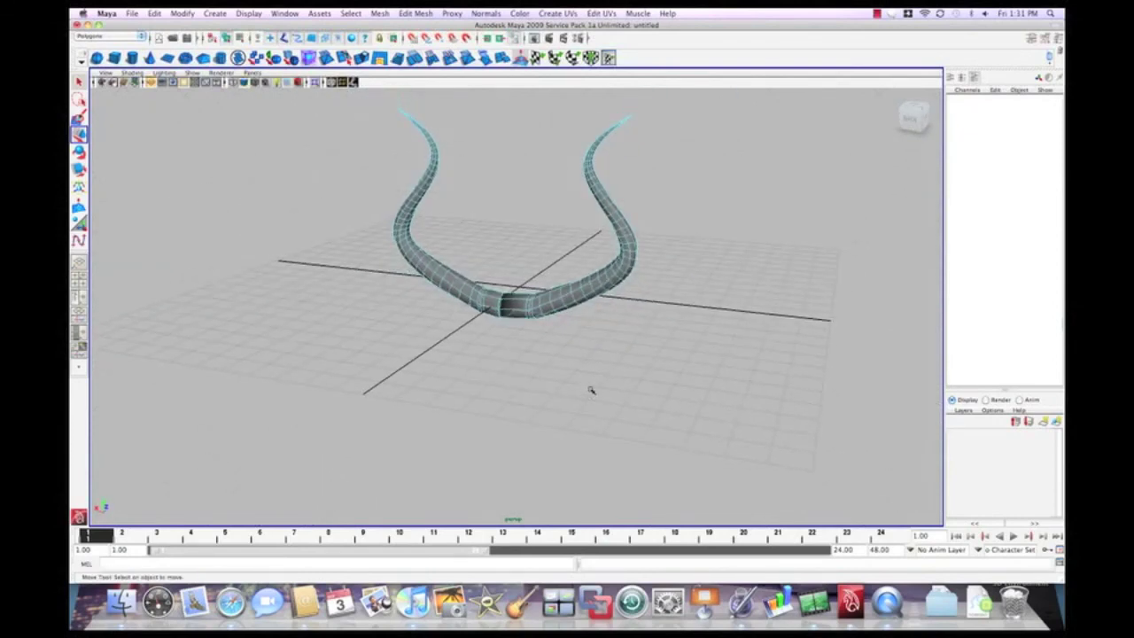
{"action": "key", "text": "q"}
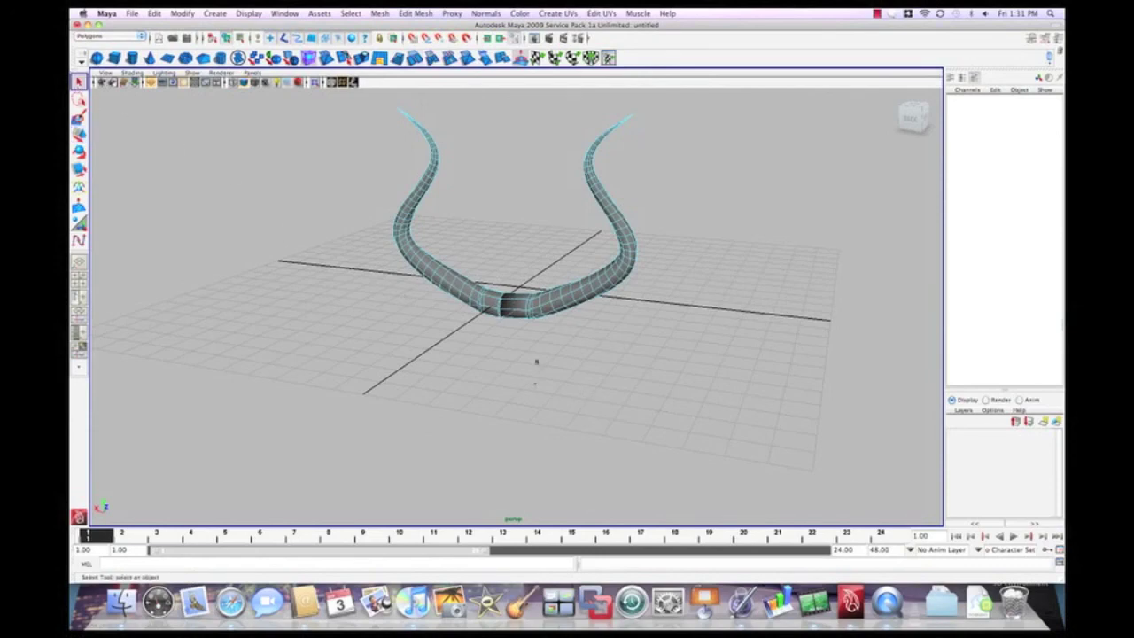
{"action": "right_click", "coordinate": [544, 299]}
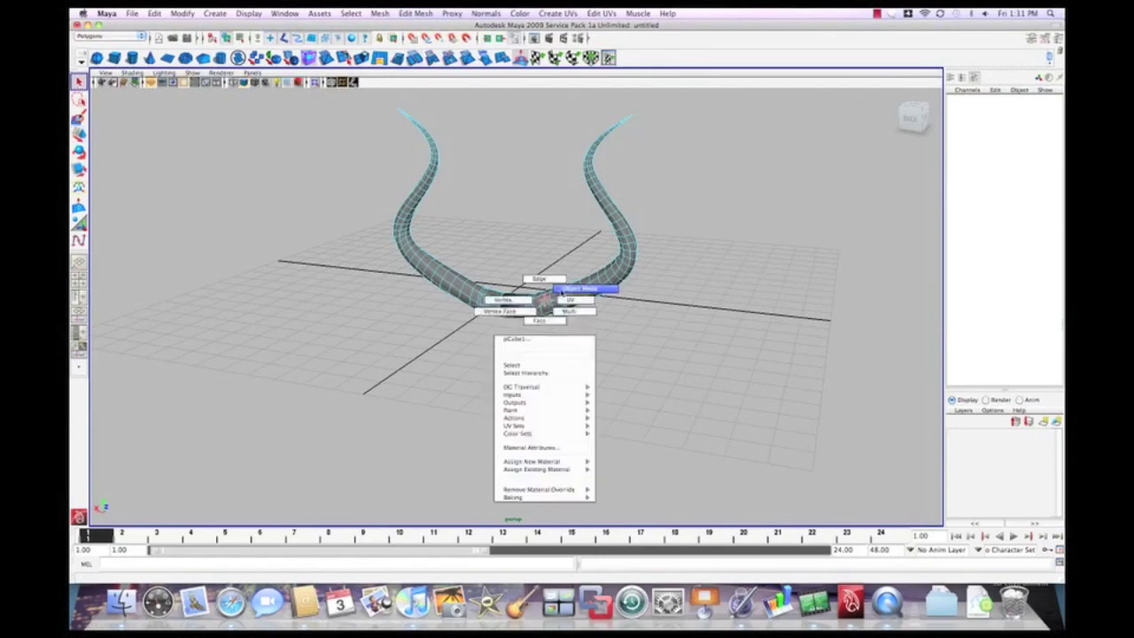
{"action": "left_click", "coordinate": [647, 353]}
{"action": "left_click_drag", "start_coordinate": [646, 354], "coordinate": [618, 385], "text": "alt"}
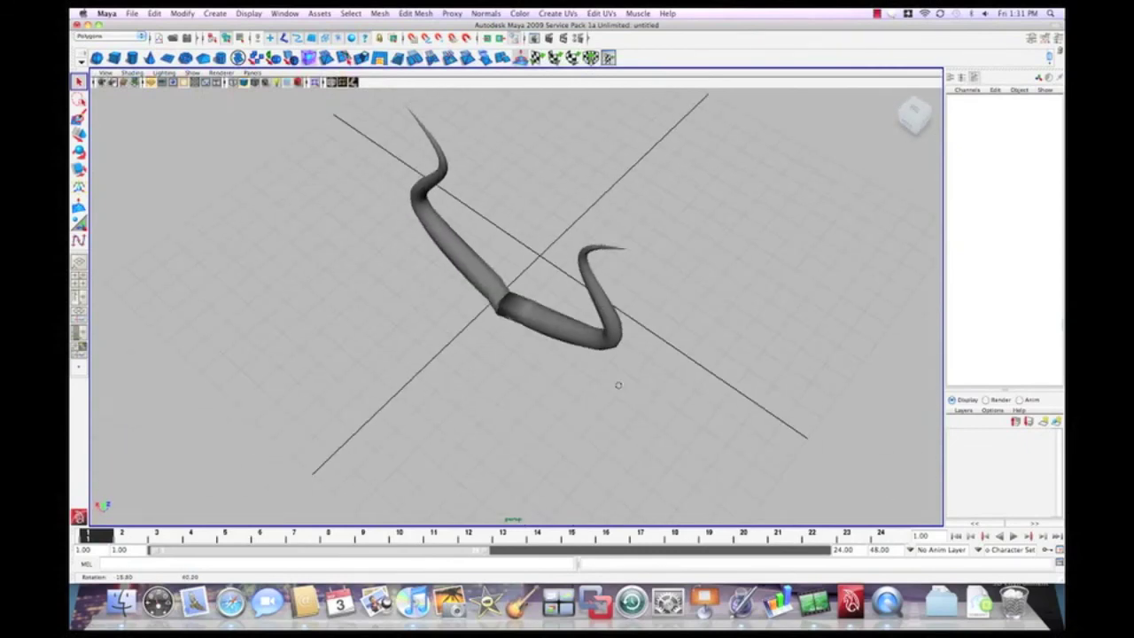